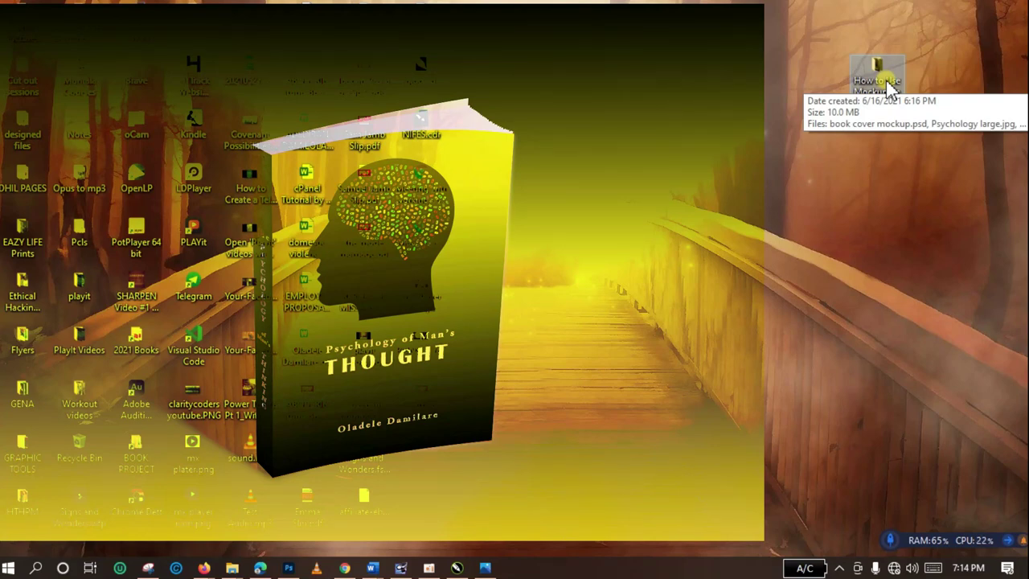
# Step: Open the How to Use Mockup on Photoshop folder and look over book cover mockup.psd and Psychology large.jpg
pyautogui.doubleClick(879, 87)
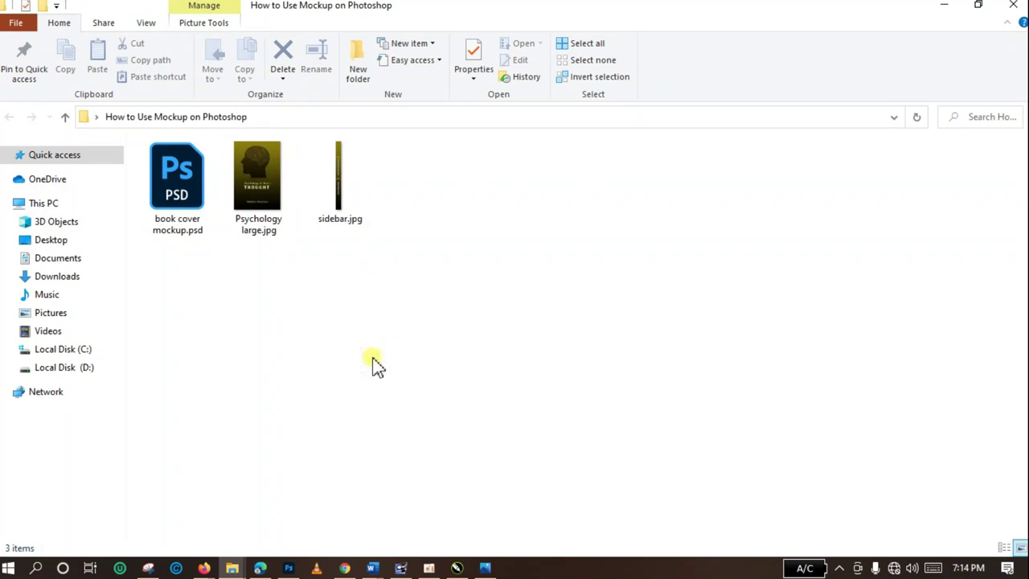
pyautogui.click(201, 209)
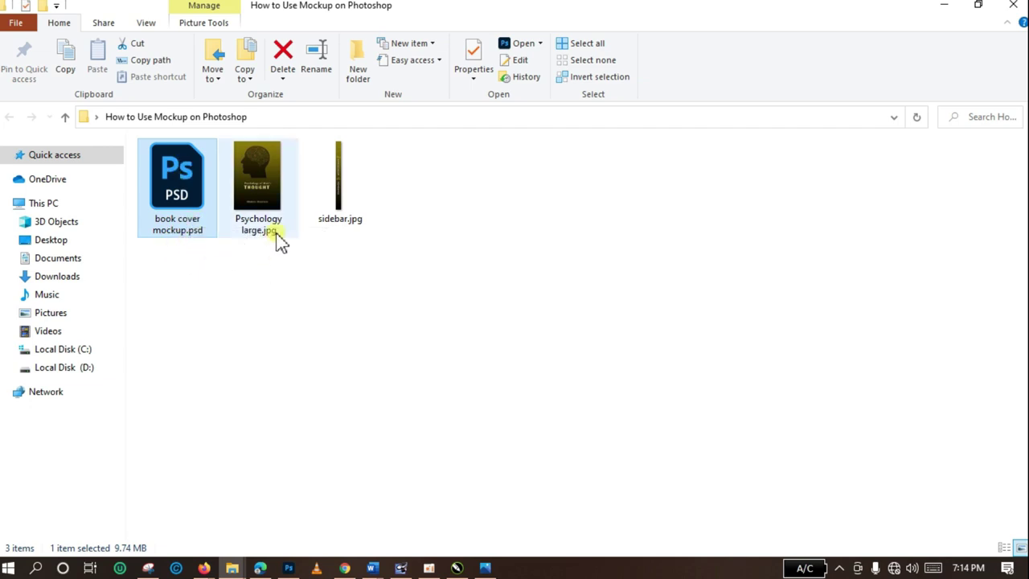
pyautogui.click(271, 198)
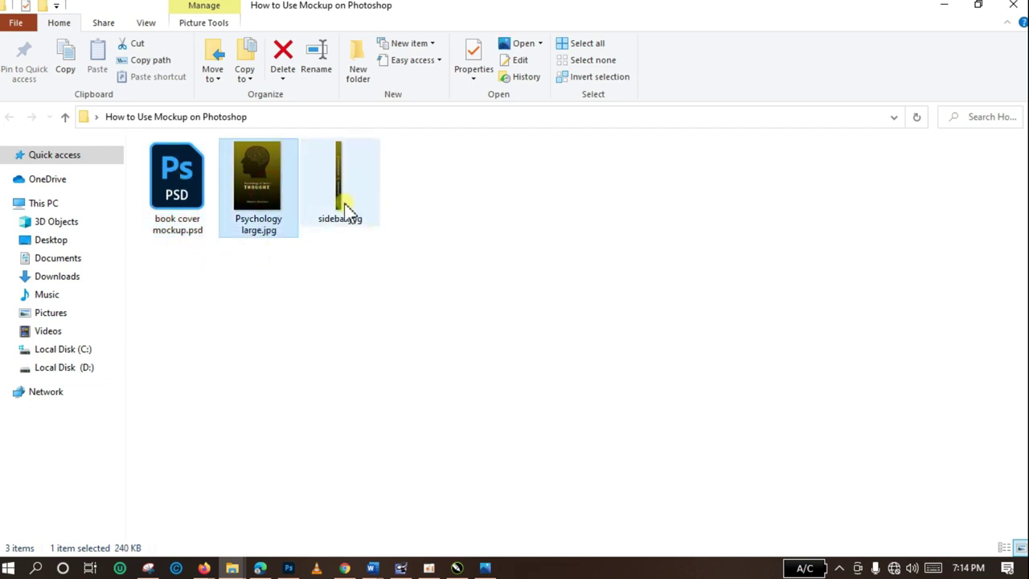
# Step: Compare the spine and cover images, select all three mockup files, then clear the selection
pyautogui.click(344, 207)
pyautogui.click(267, 209)
pyautogui.click(344, 209)
pyautogui.click(259, 185)
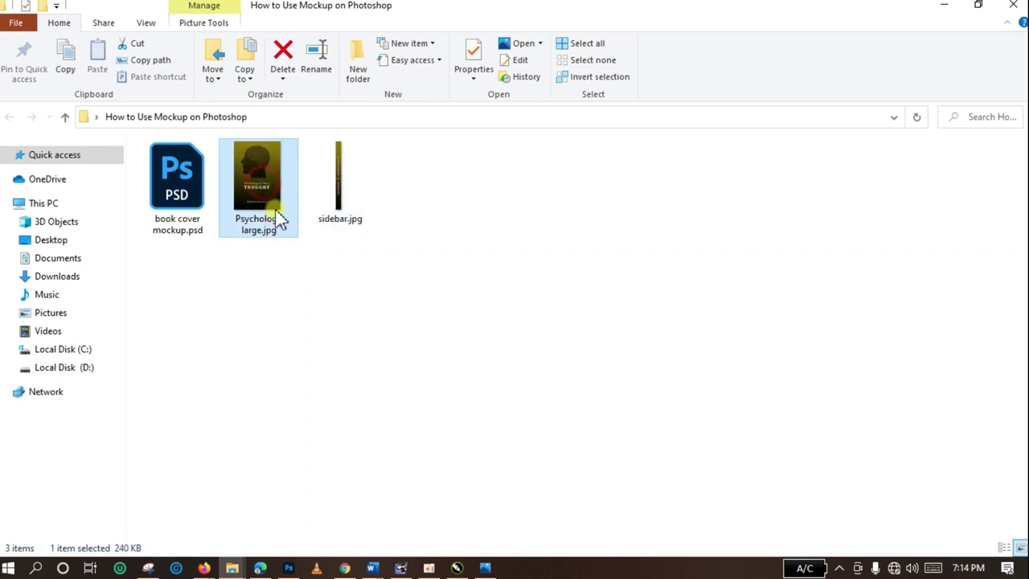
pyautogui.click(344, 209)
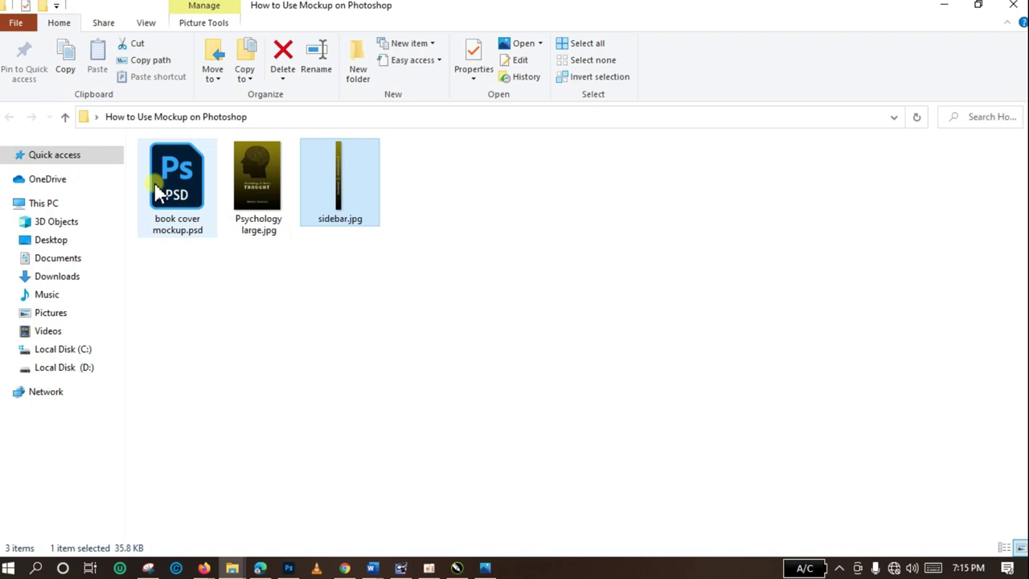
pyautogui.click(410, 246)
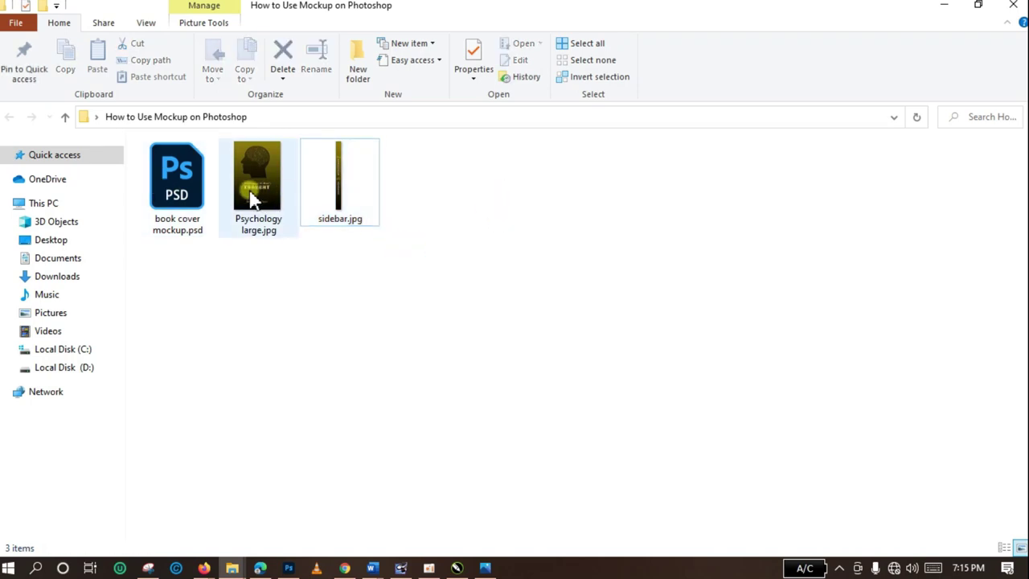
pyautogui.moveTo(468, 194); pyautogui.dragTo(180, 204)
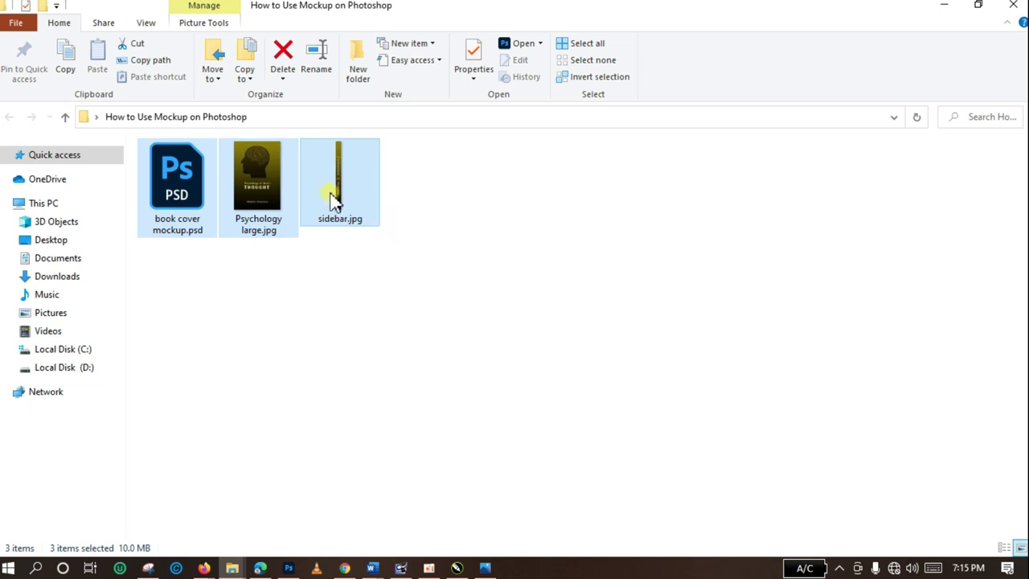
pyautogui.click(379, 234)
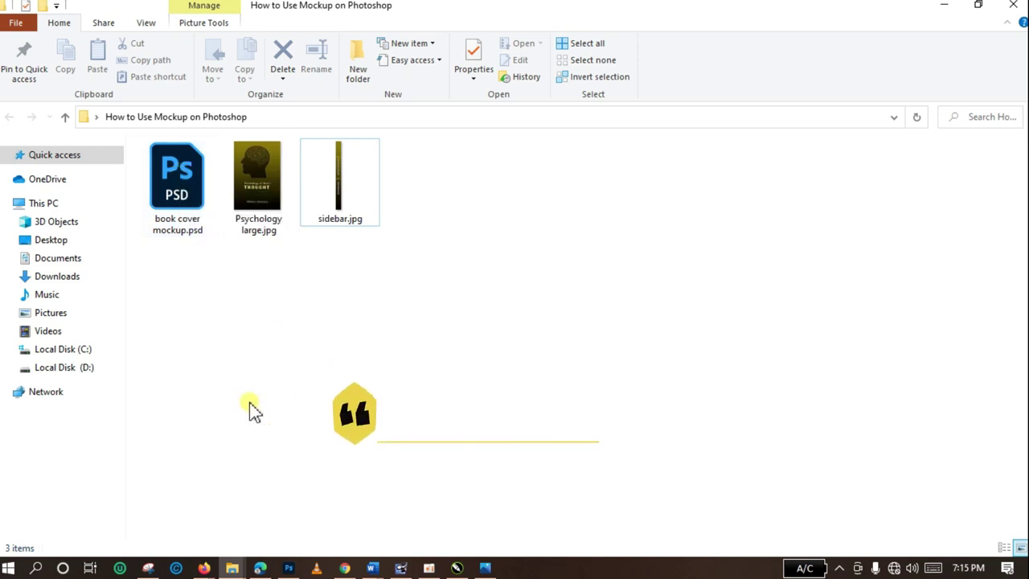
# Step: Drag book cover mockup.psd from the folder into Photoshop to open the mockup
pyautogui.click(289, 567)
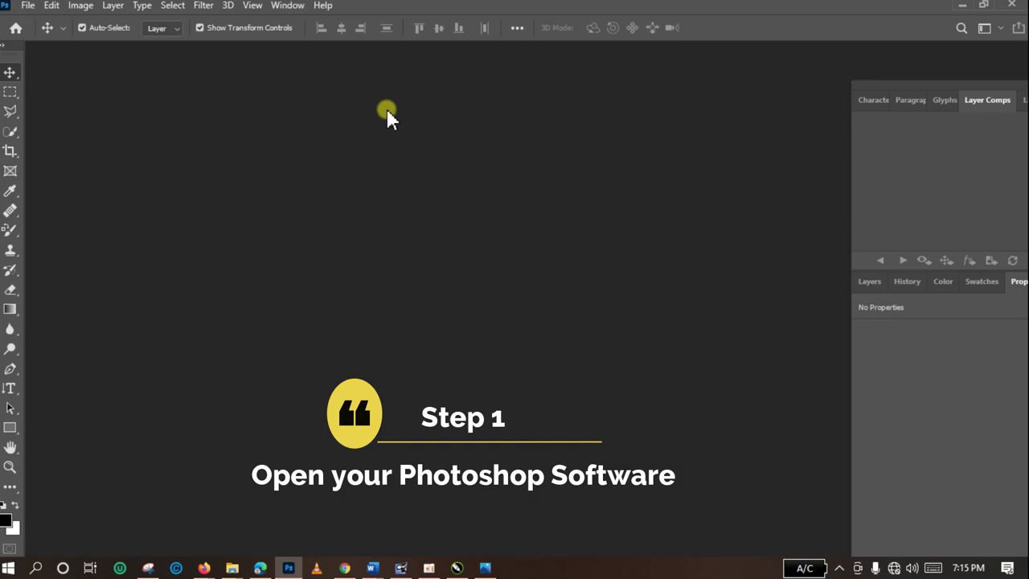
pyautogui.click(962, 5)
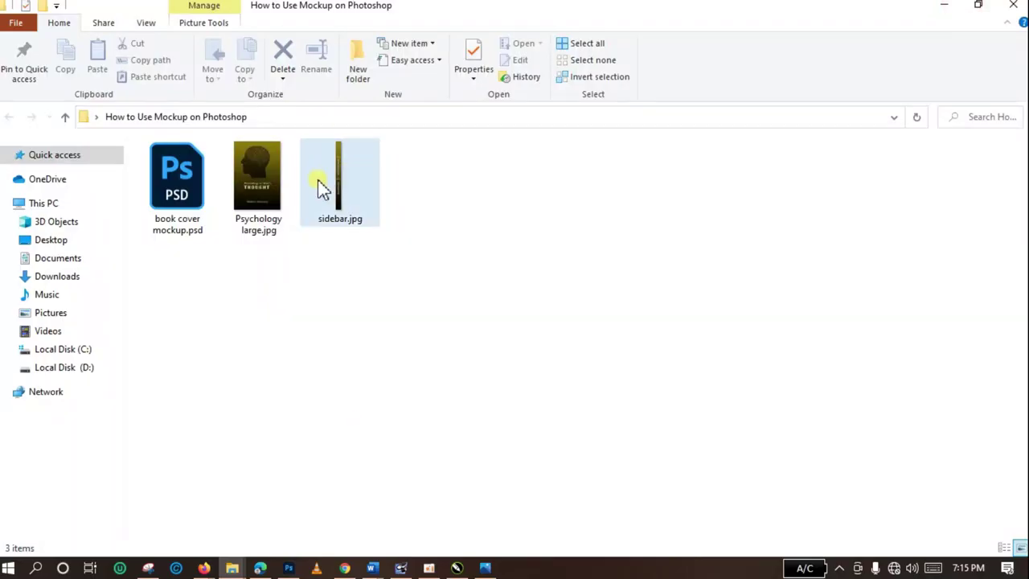
pyautogui.moveTo(177, 172); pyautogui.dragTo(244, 251)
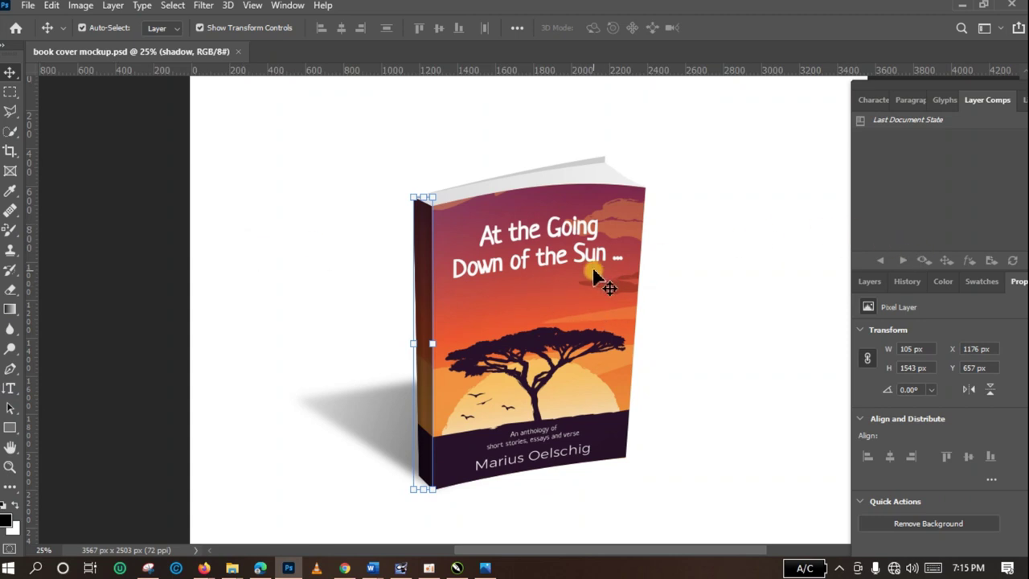
pyautogui.click(506, 294)
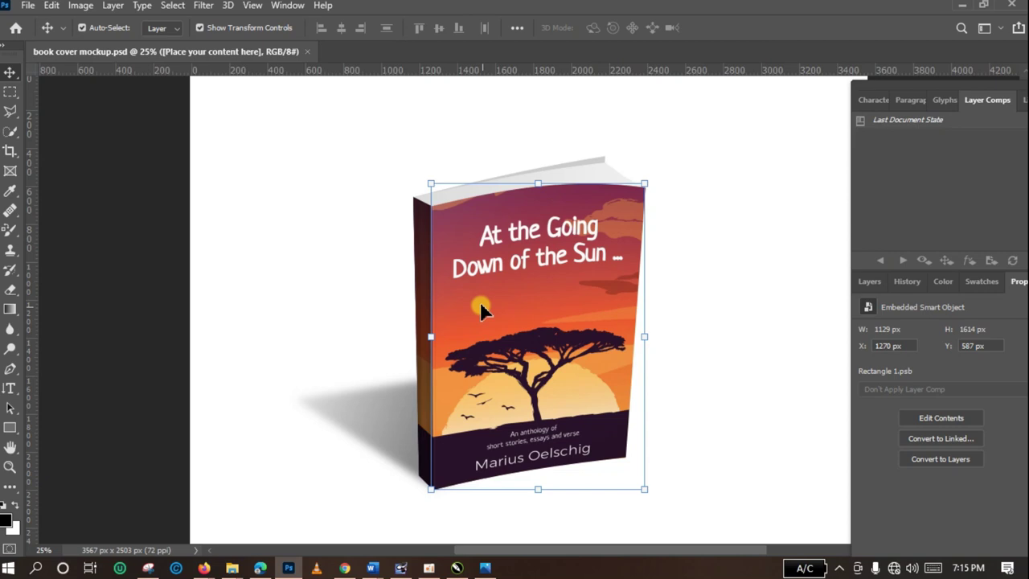
pyautogui.moveTo(418, 275); pyautogui.dragTo(412, 285)
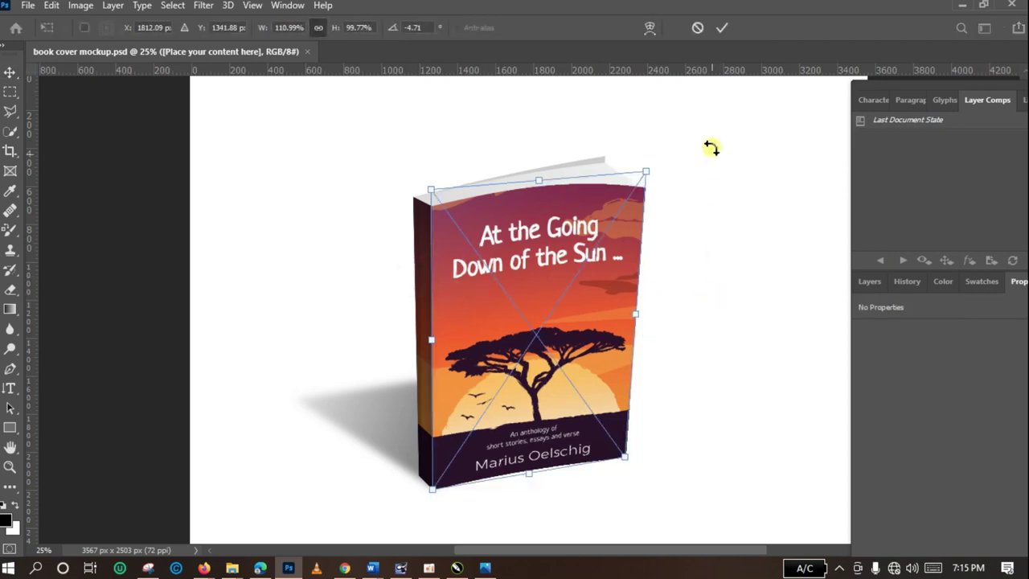
pyautogui.click(697, 27)
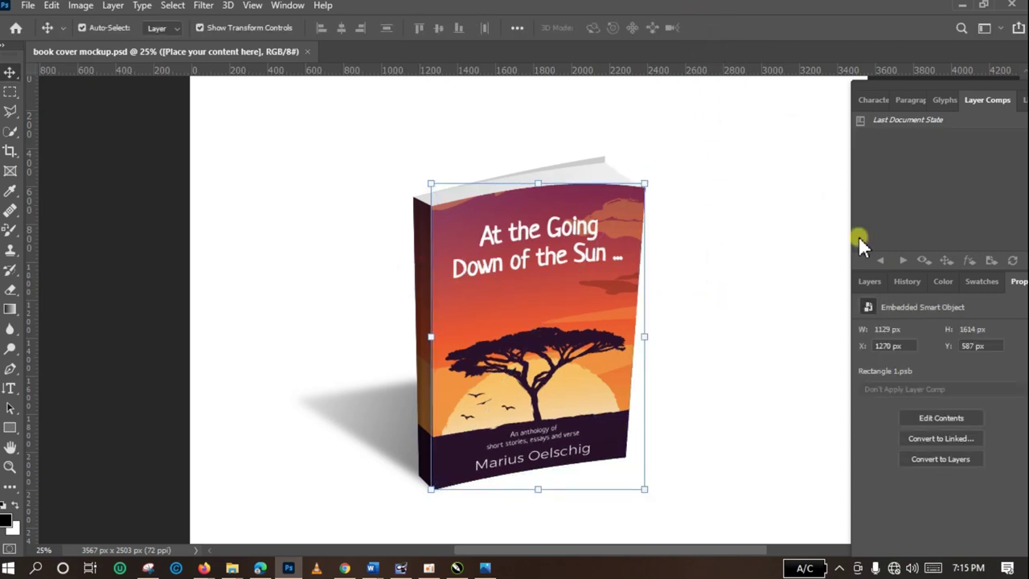
pyautogui.click(717, 288)
pyautogui.click(415, 197)
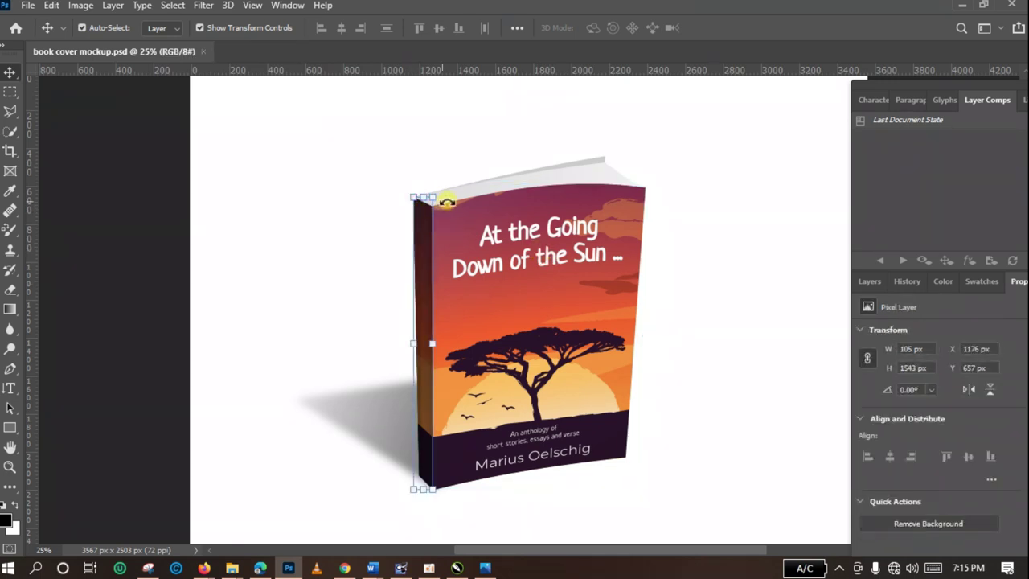
pyautogui.click(470, 193)
pyautogui.click(602, 285)
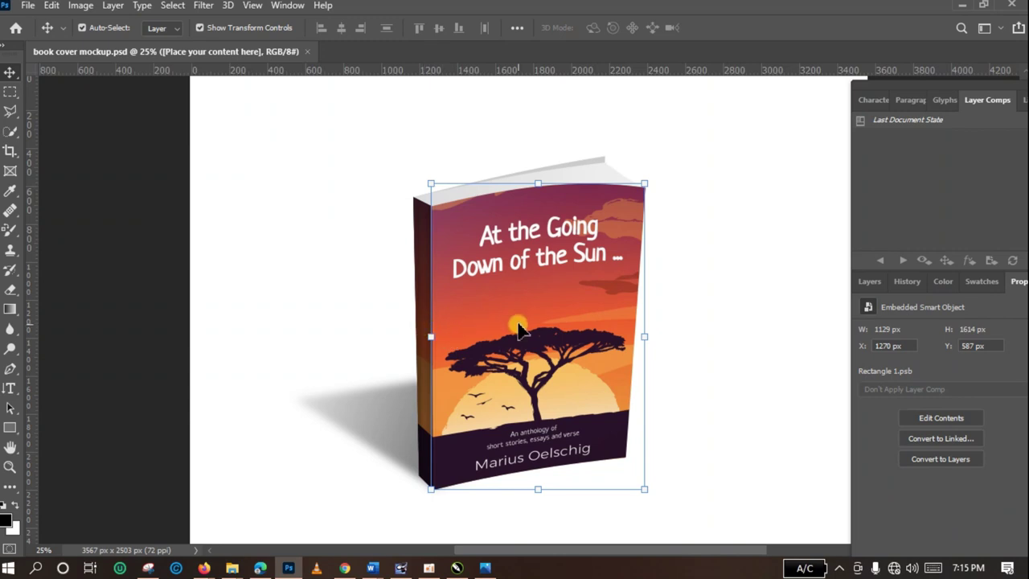
pyautogui.moveTo(518, 326); pyautogui.dragTo(565, 325)
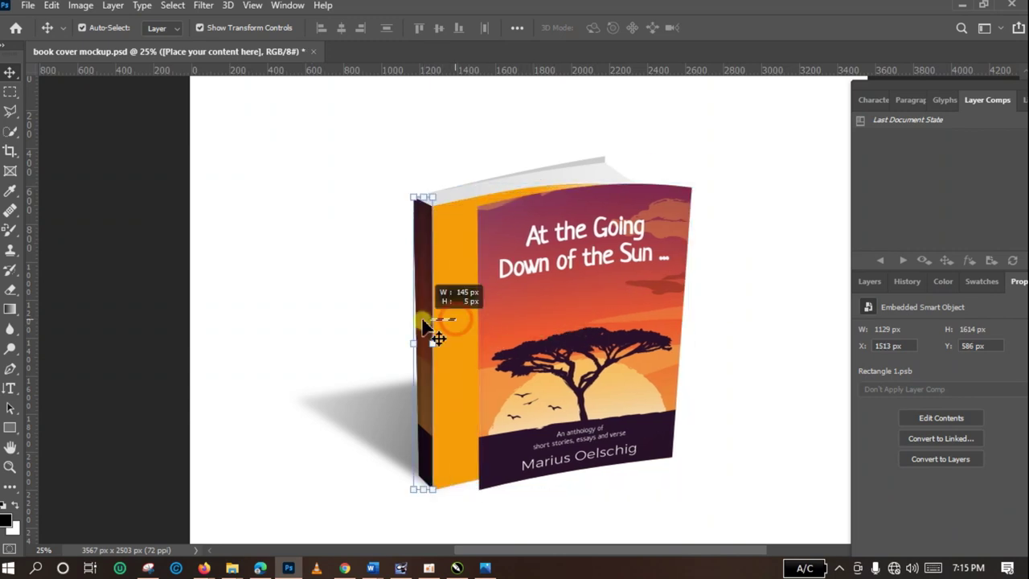
pyautogui.click(459, 338)
pyautogui.moveTo(424, 340); pyautogui.dragTo(393, 335)
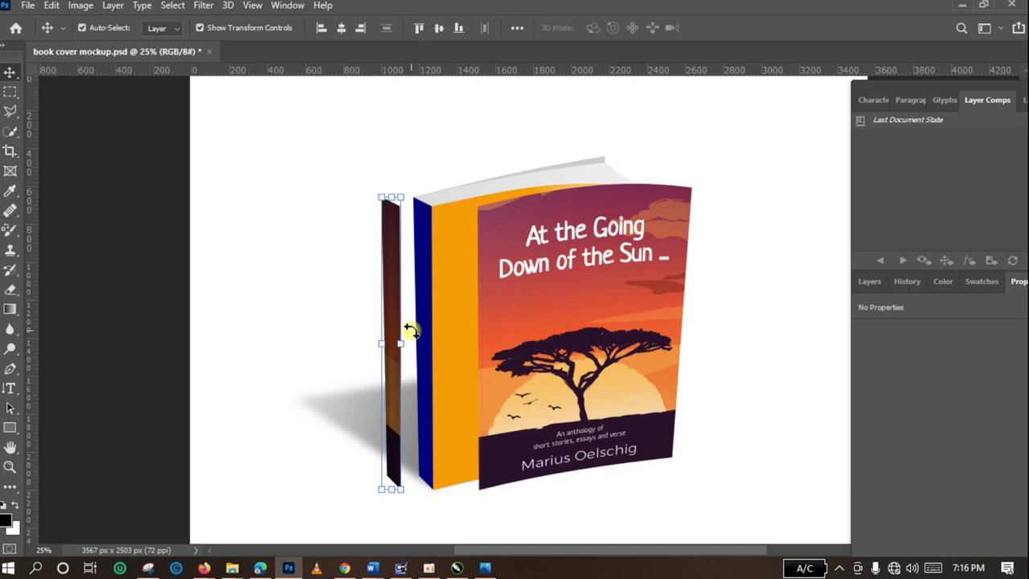
pyautogui.click(410, 338)
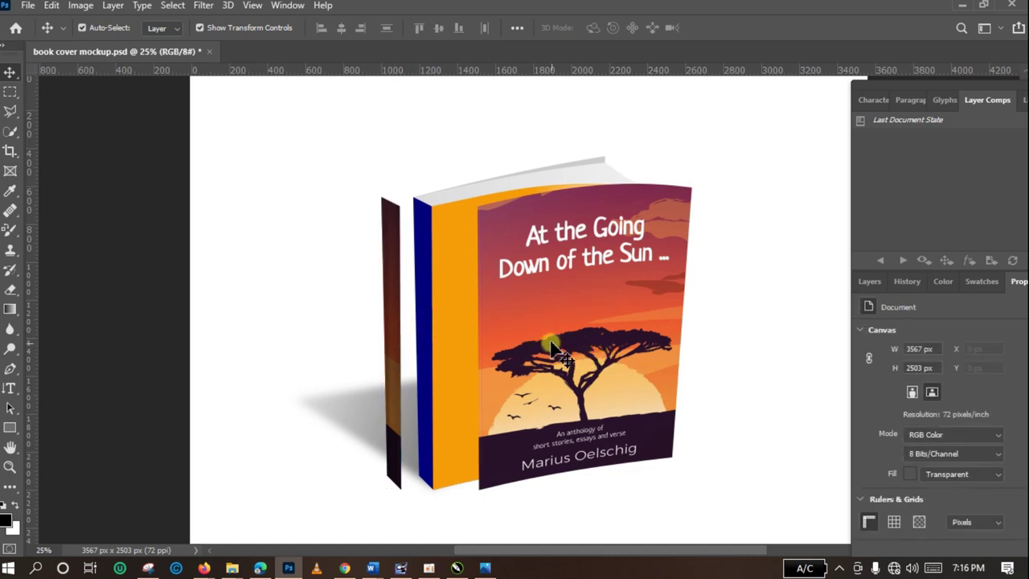
pyautogui.moveTo(553, 348); pyautogui.dragTo(670, 339)
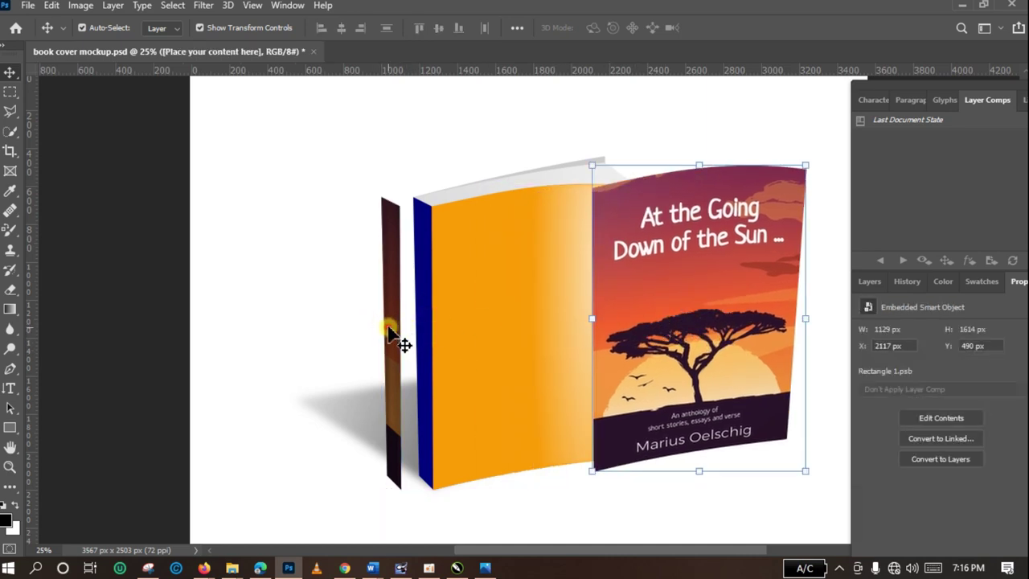
pyautogui.moveTo(388, 333); pyautogui.dragTo(421, 324)
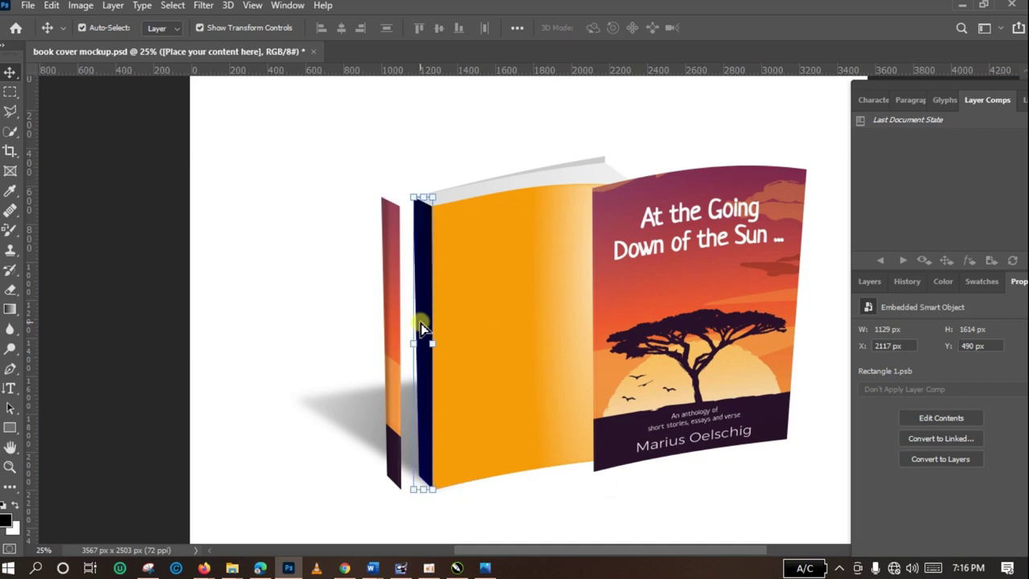
pyautogui.moveTo(657, 301); pyautogui.dragTo(488, 319)
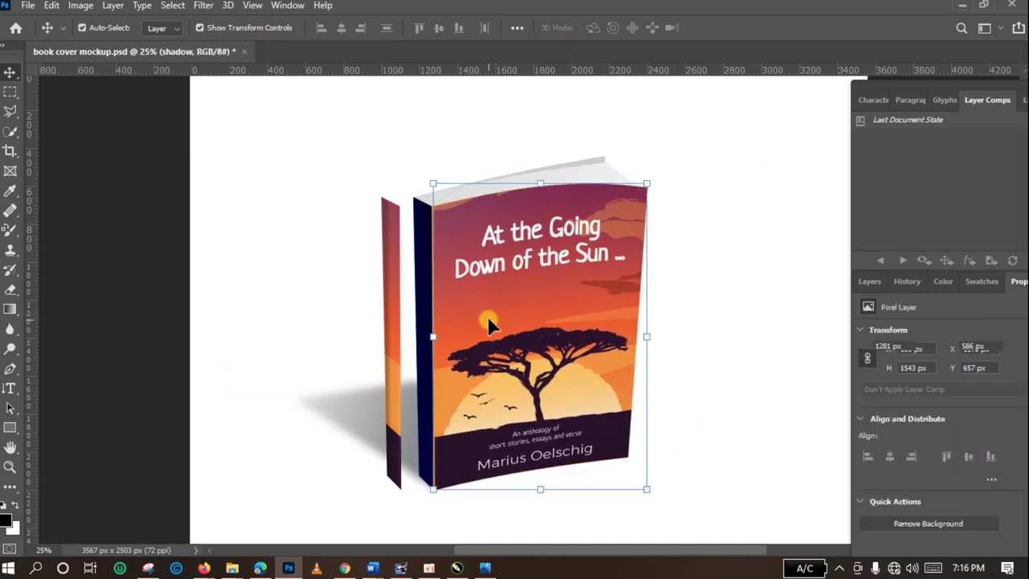
pyautogui.click(487, 315)
pyautogui.press('Left')
pyautogui.press('Left')
pyautogui.press('Left')
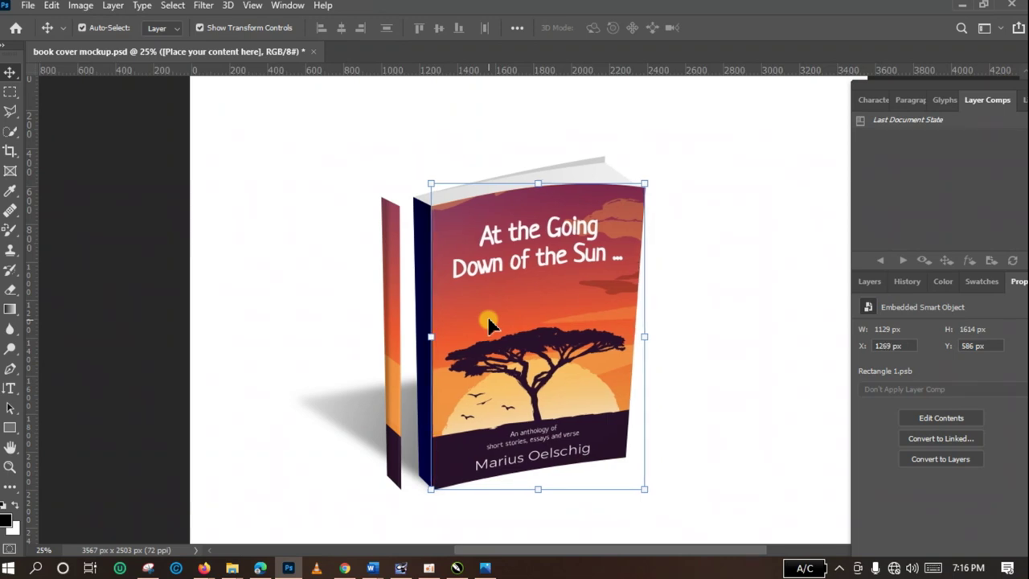
pyautogui.moveTo(394, 339); pyautogui.dragTo(424, 334)
pyautogui.click(728, 376)
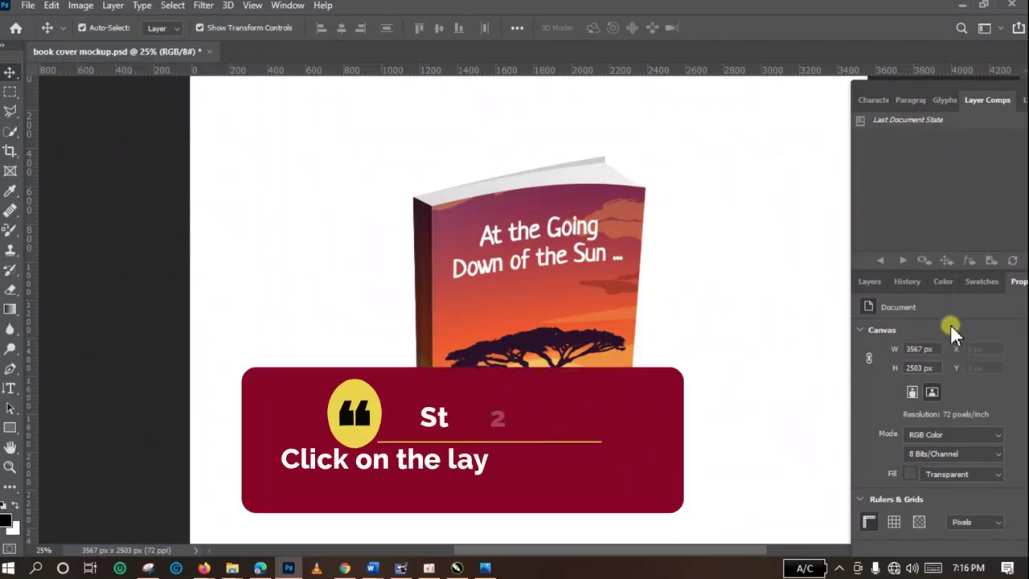
pyautogui.click(871, 282)
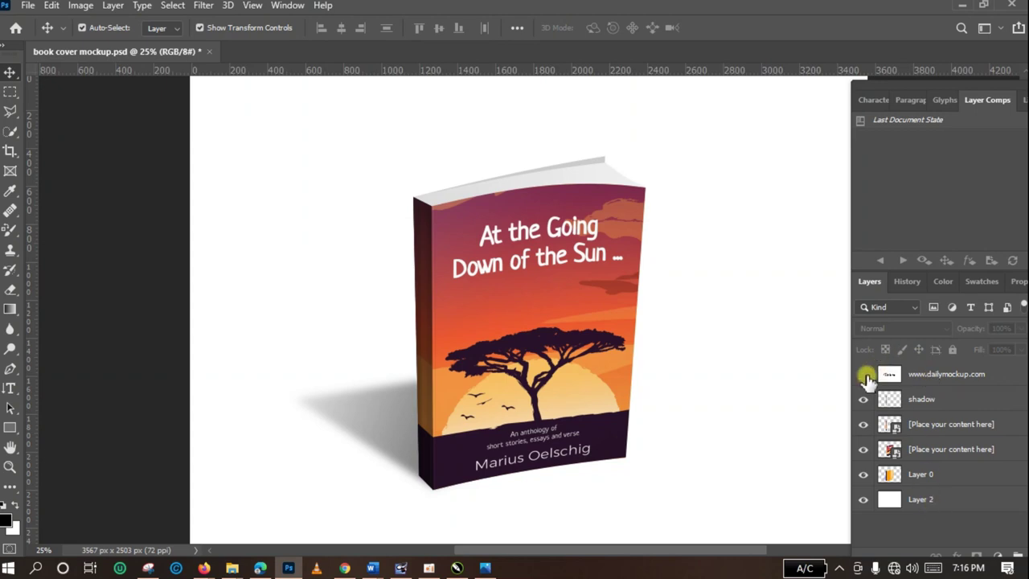
pyautogui.click(863, 375)
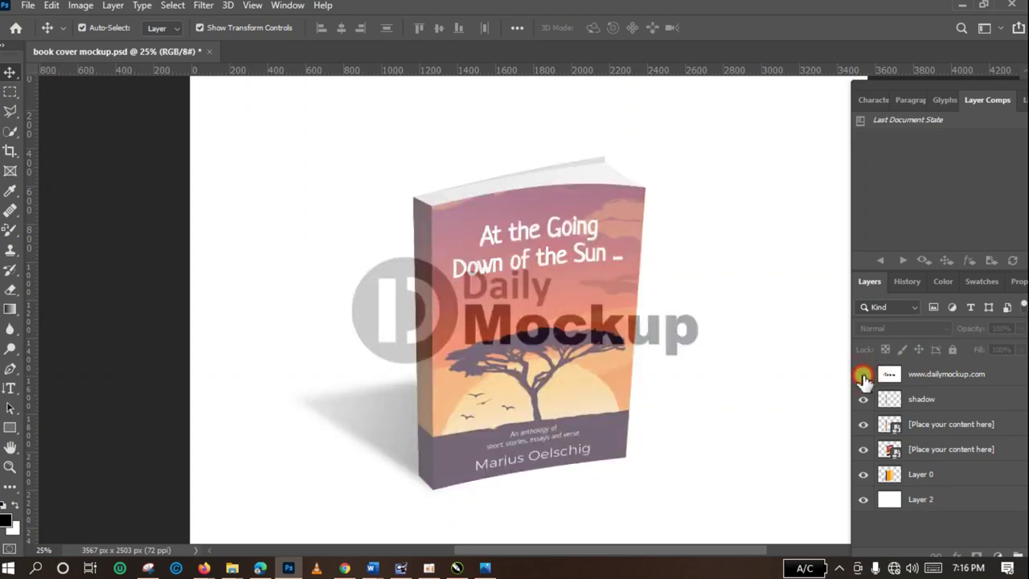
pyautogui.click(863, 375)
pyautogui.click(864, 376)
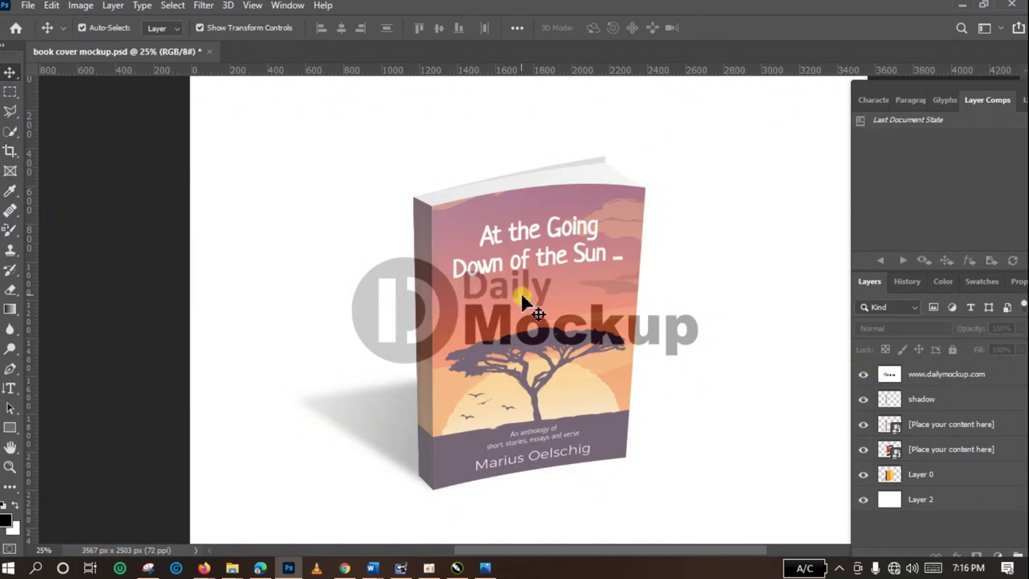
pyautogui.click(862, 376)
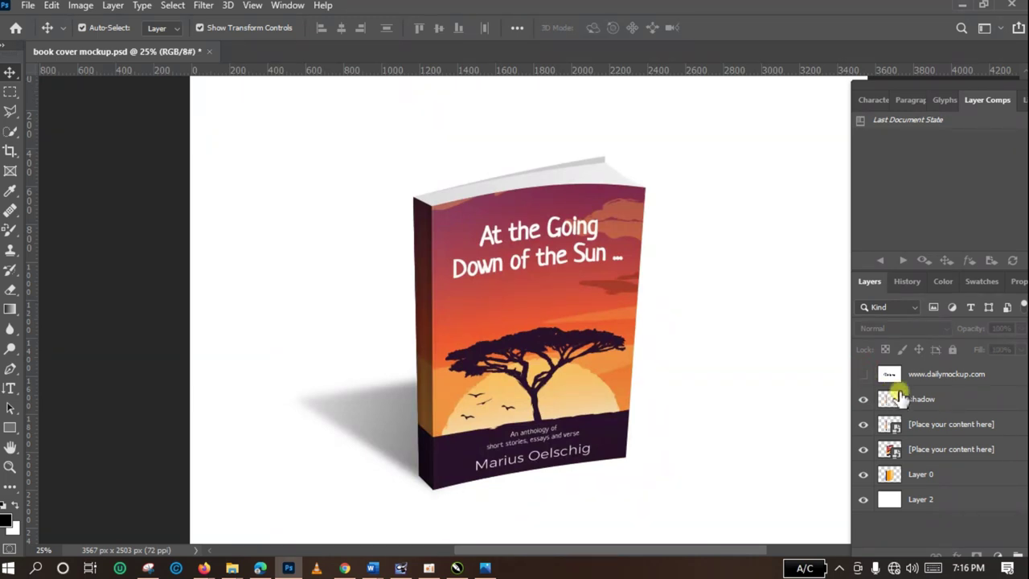
# Step: Select the front cover [Place your content here] layer and briefly toggle its visibility
pyautogui.click(933, 452)
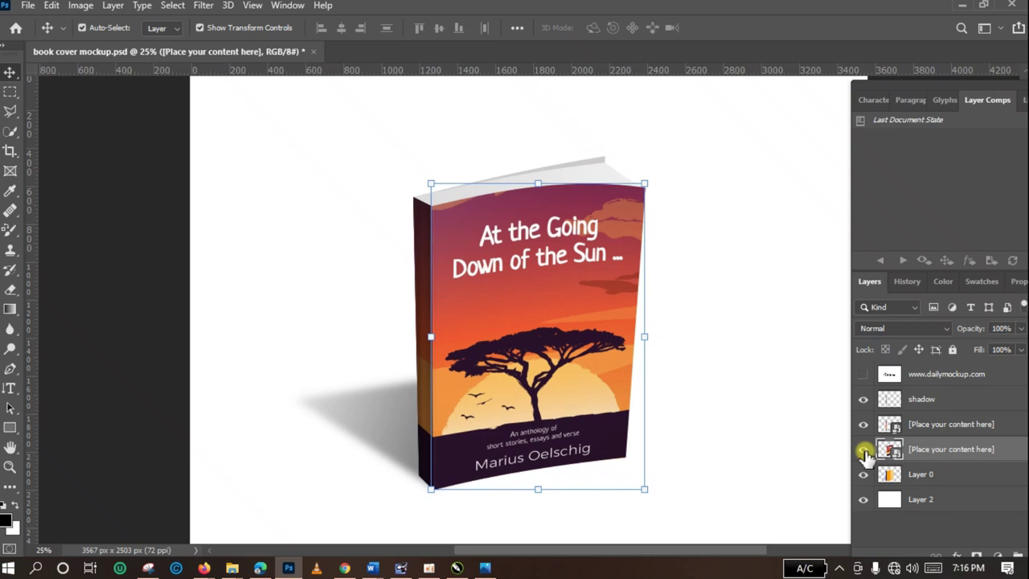
pyautogui.click(862, 450)
pyautogui.click(862, 450)
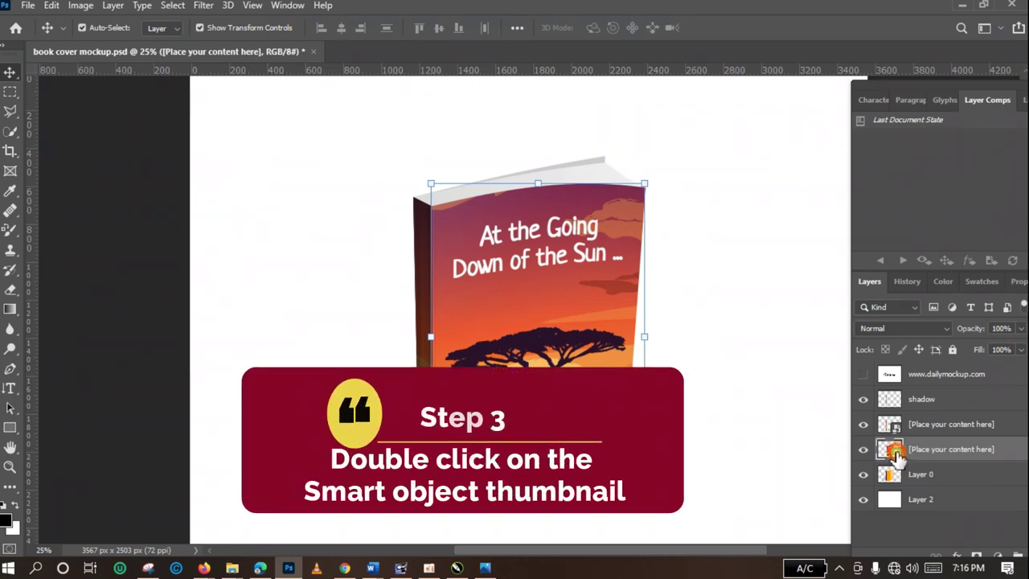
# Step: Open the front cover smart object as Rectangle 1.psb in its own tab
pyautogui.doubleClick(894, 452)
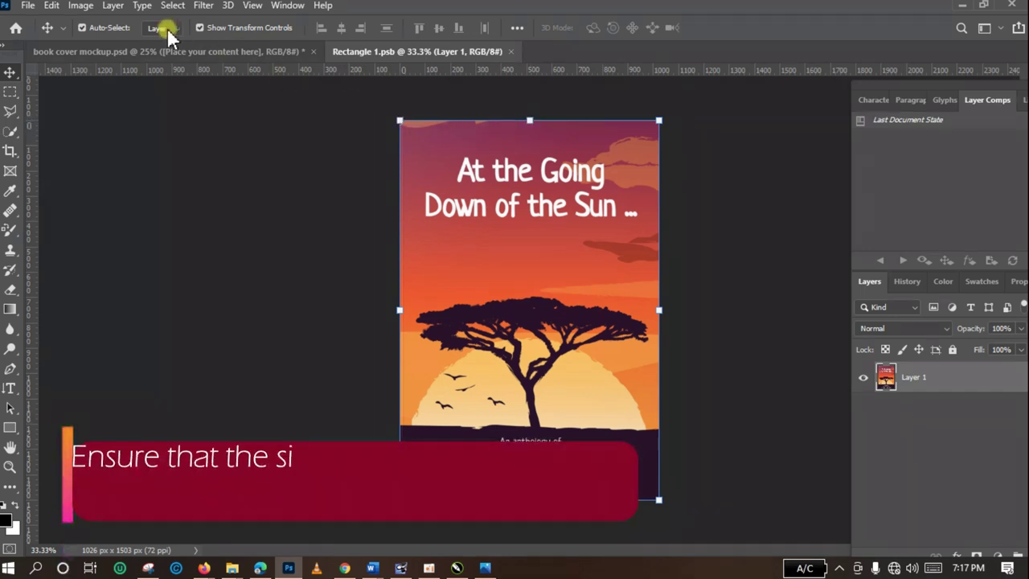
pyautogui.click(257, 53)
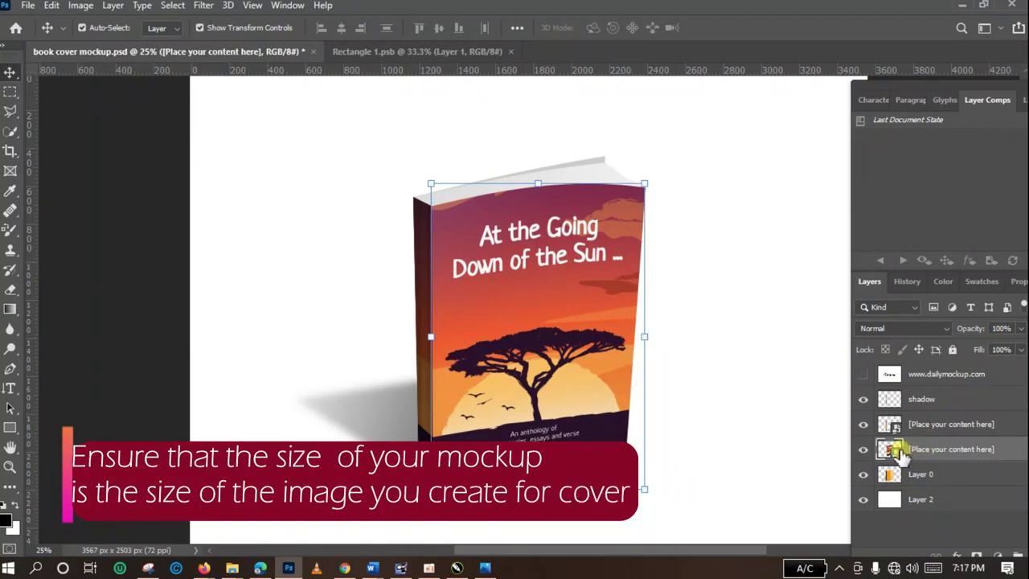
pyautogui.click(387, 54)
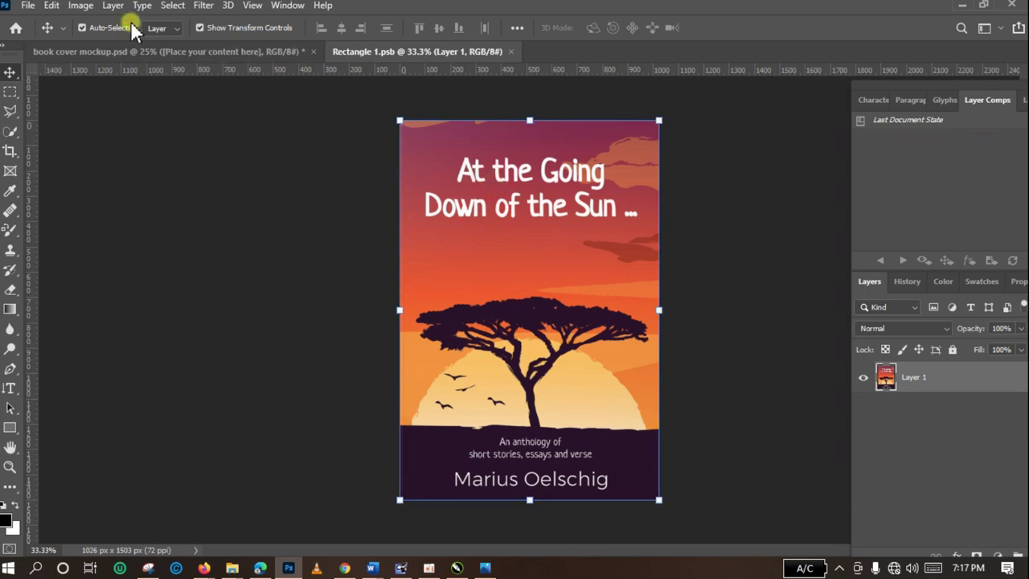
# Step: Check in Image Size that the cover art measures 1026 × 1503 px
pyautogui.click(77, 8)
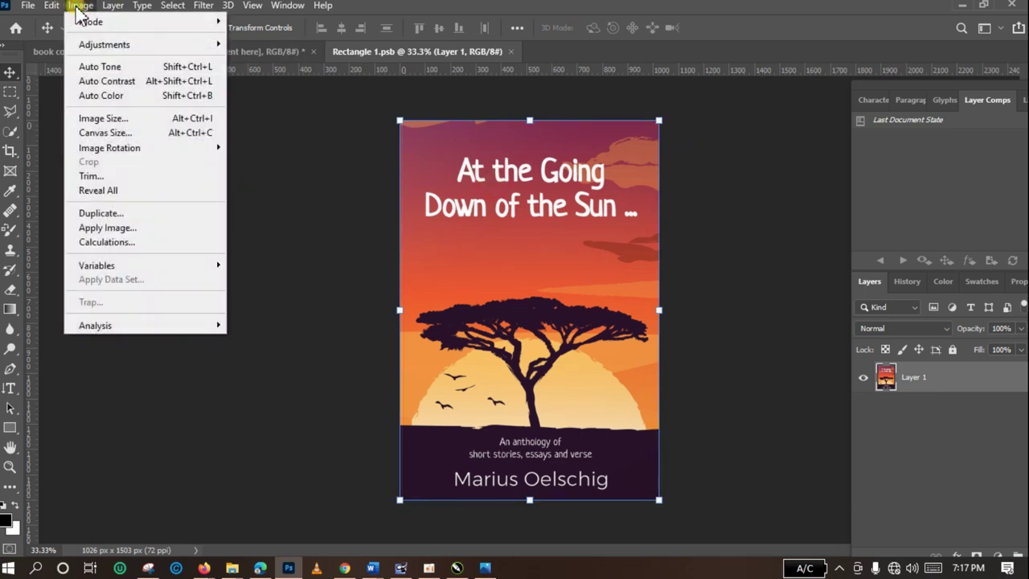
pyautogui.click(128, 118)
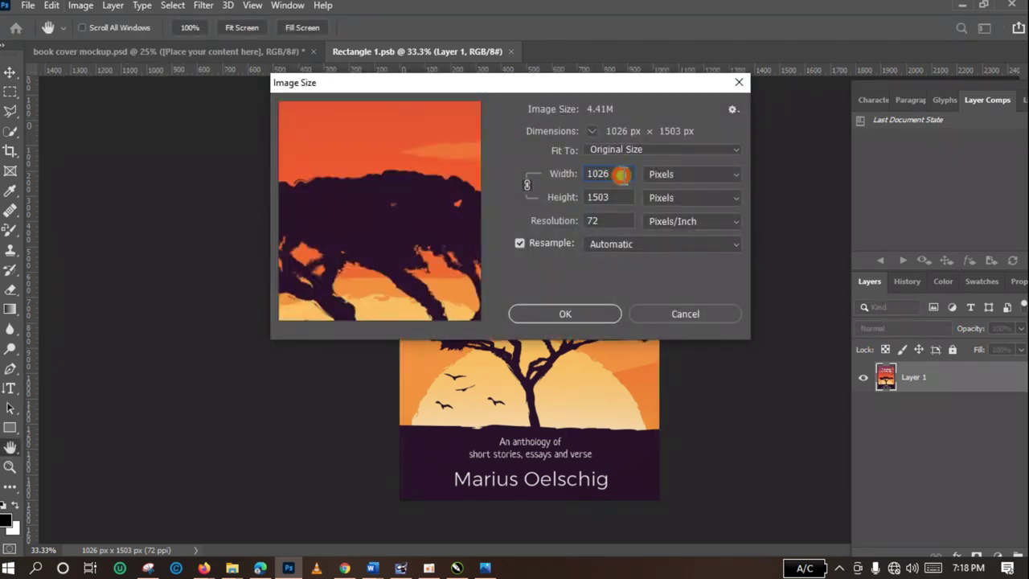
pyautogui.click(604, 129)
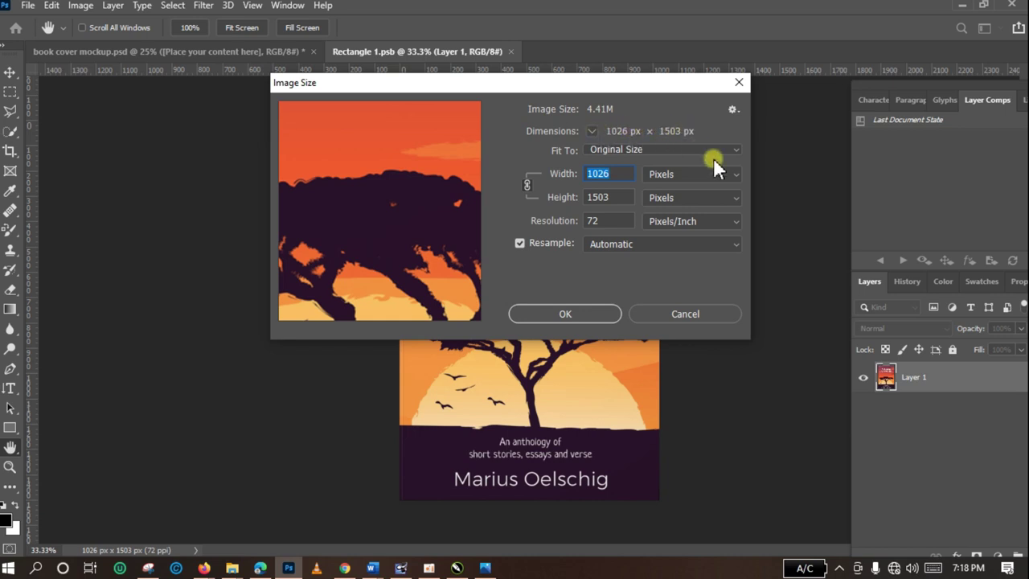
pyautogui.click(583, 314)
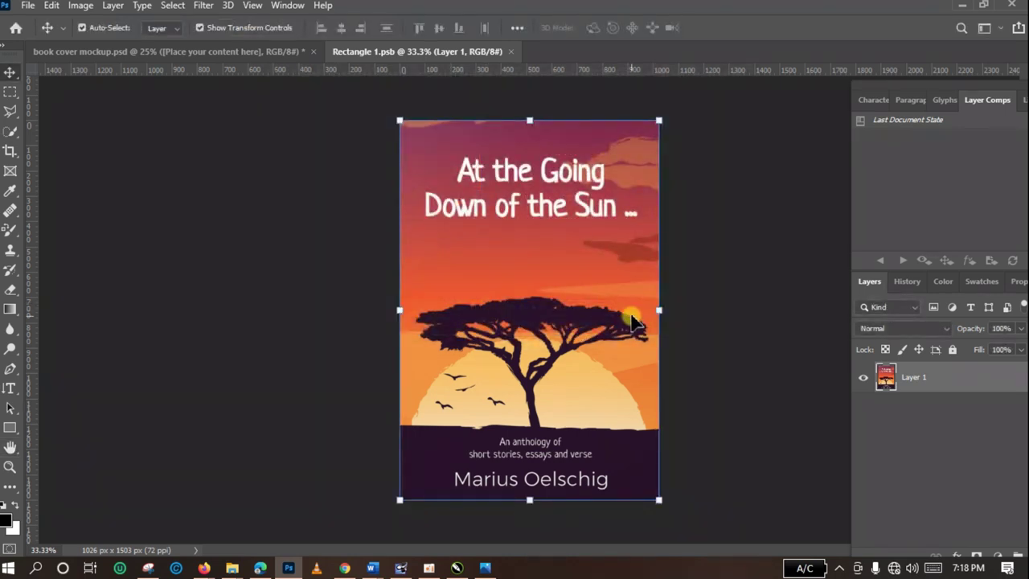
# Step: In the mockup, select the spine content layer and open it as Rectangle 2.psb
pyautogui.click(223, 51)
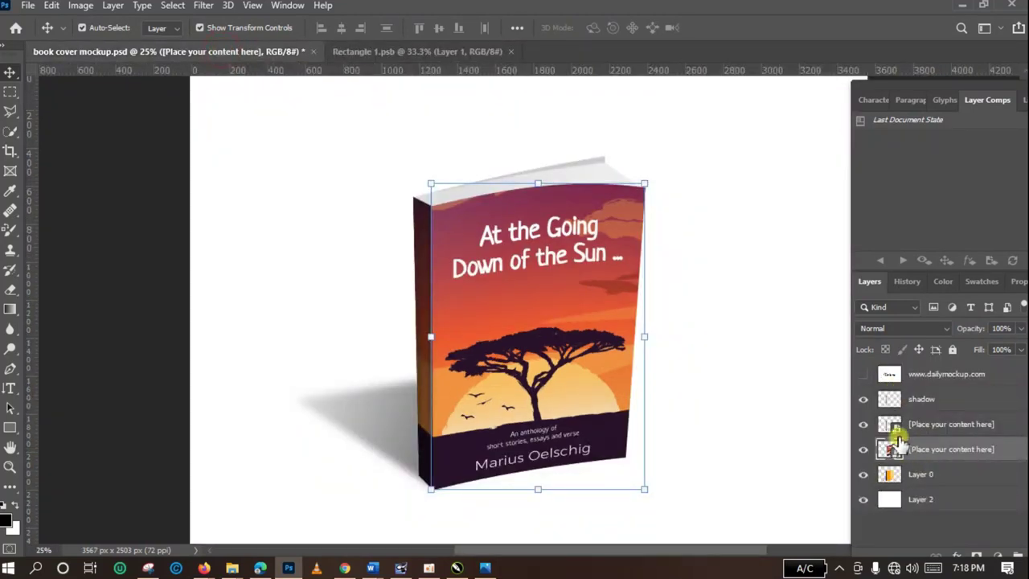
pyautogui.click(864, 424)
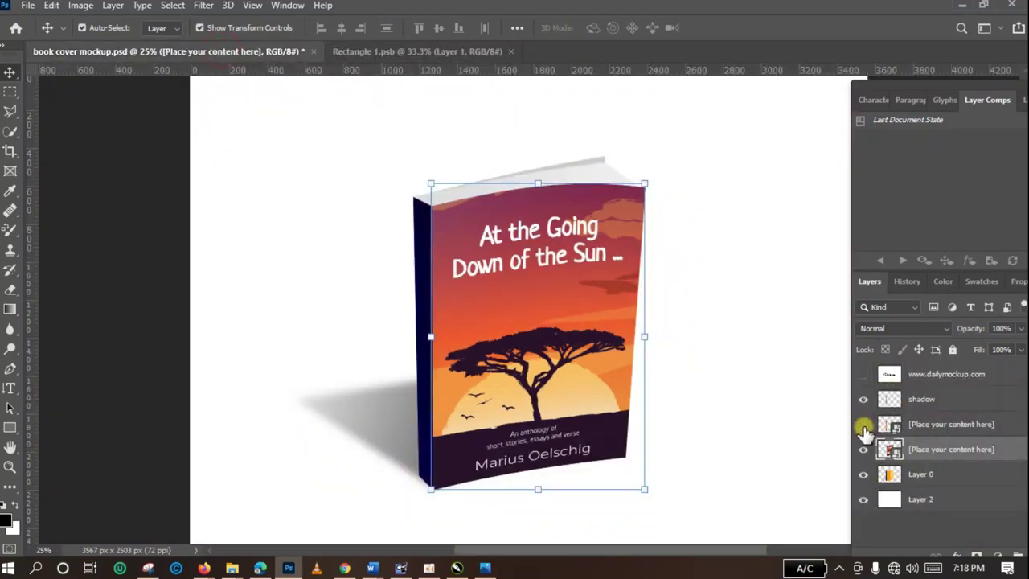
pyautogui.click(864, 424)
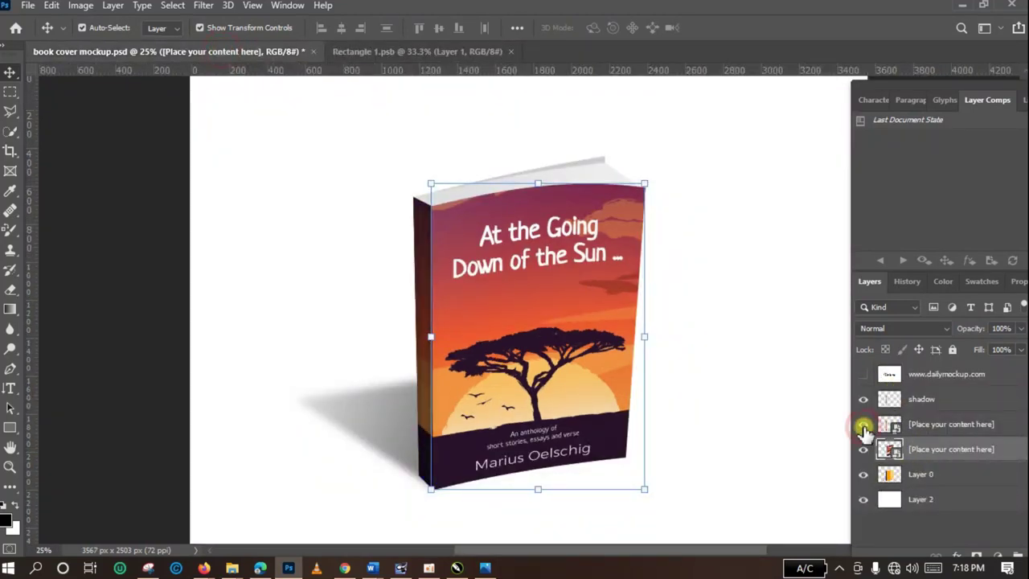
pyautogui.click(938, 428)
pyautogui.doubleClick(897, 431)
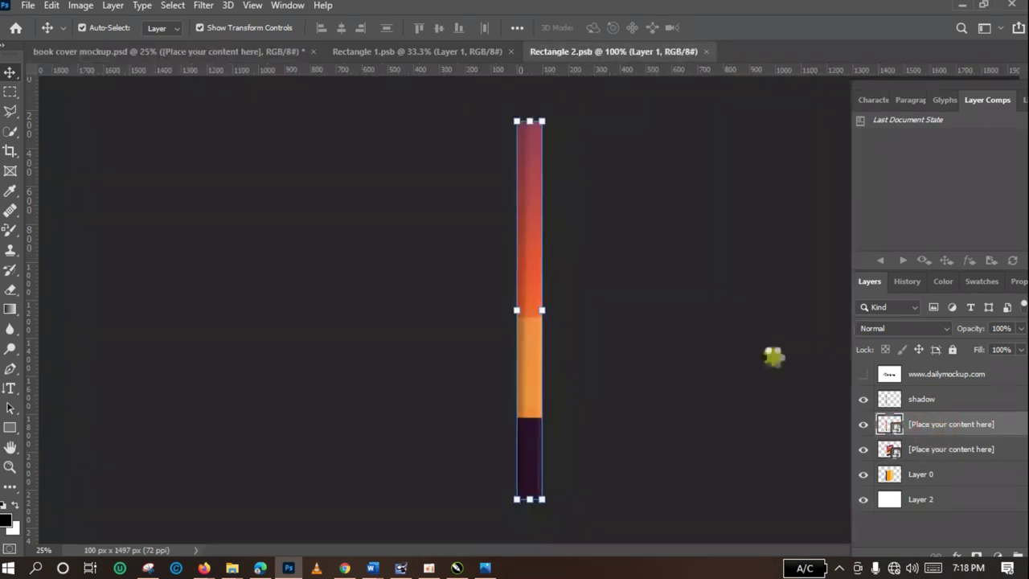
# Step: Check in Image Size that the spine measures 100 × 1497 px, then cancel
pyautogui.click(80, 7)
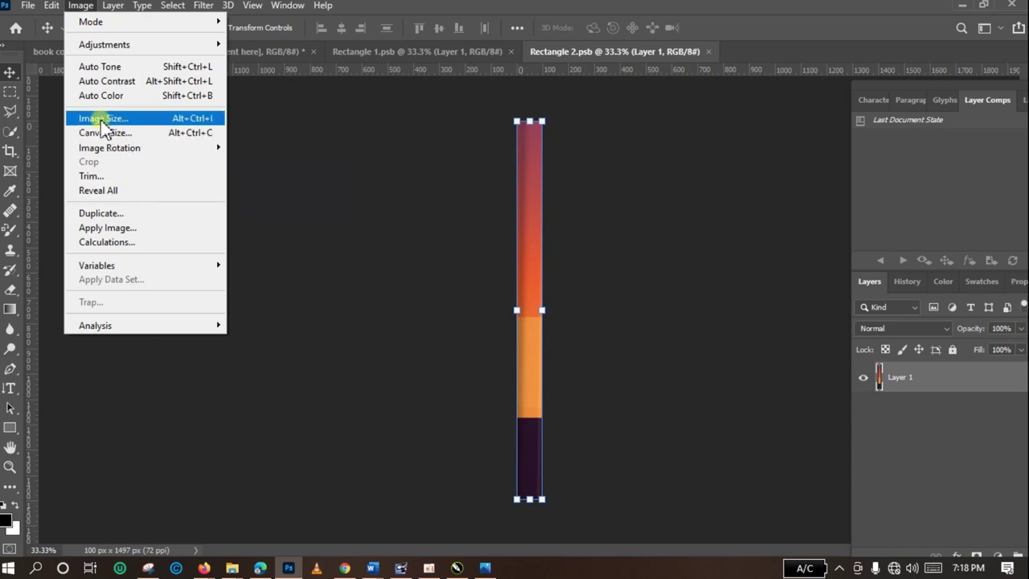
pyautogui.click(153, 118)
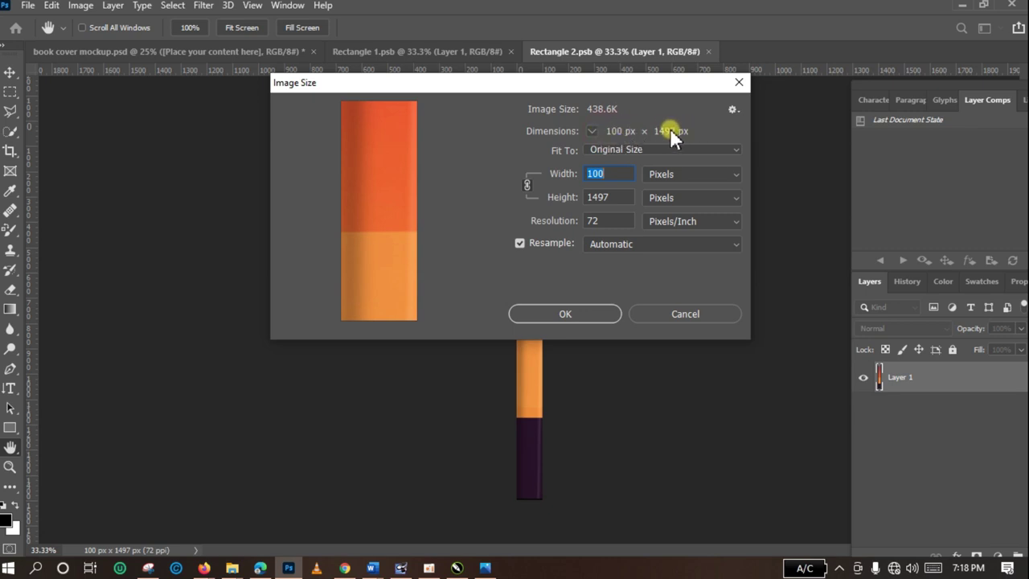
pyautogui.click(689, 315)
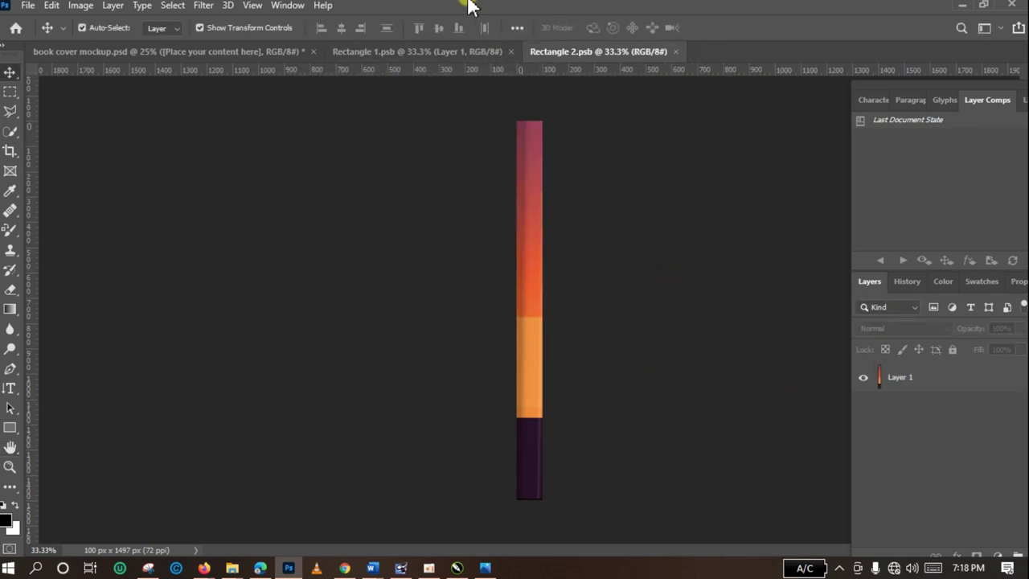
# Step: Drag Psychology large.jpg from the folder onto the Rectangle 1.psb front cover document
pyautogui.click(441, 53)
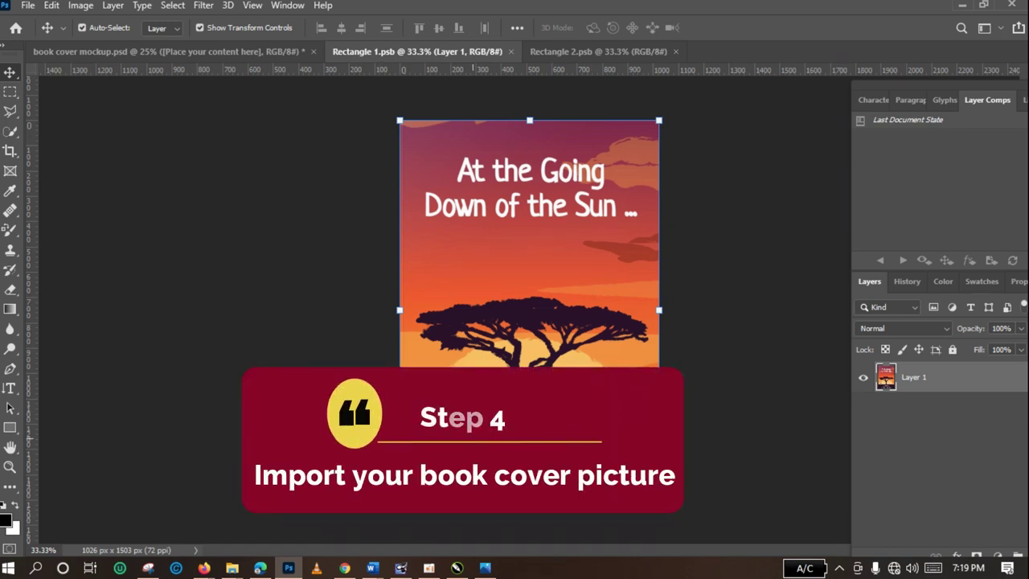
pyautogui.click(232, 567)
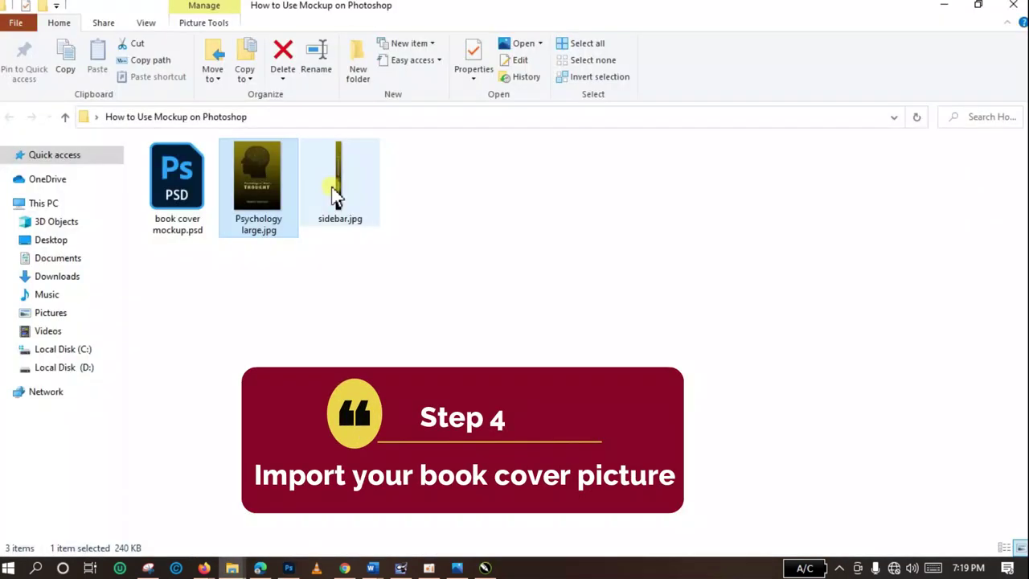
pyautogui.moveTo(266, 172); pyautogui.dragTo(370, 307)
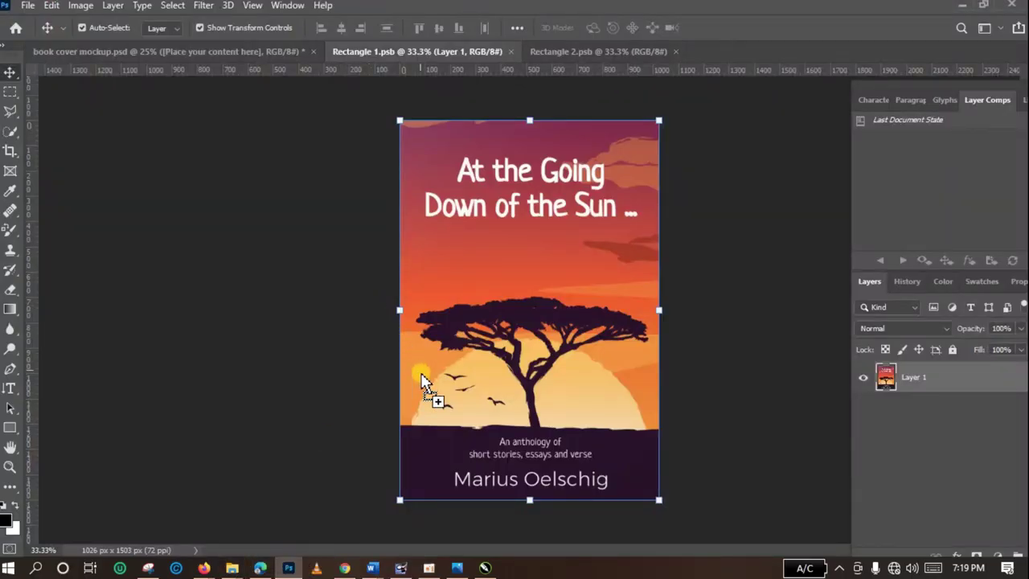
# Step: Place Psychology large.jpg over the front cover and hide the old sunset Layer 1
pyautogui.moveTo(424, 383); pyautogui.dragTo(547, 385)
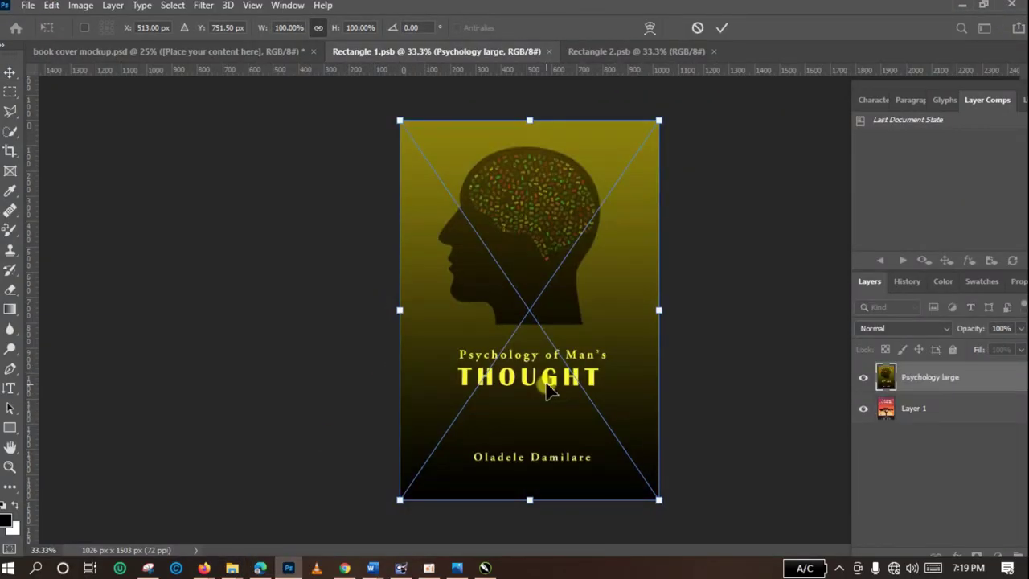
pyautogui.click(758, 340)
pyautogui.click(721, 28)
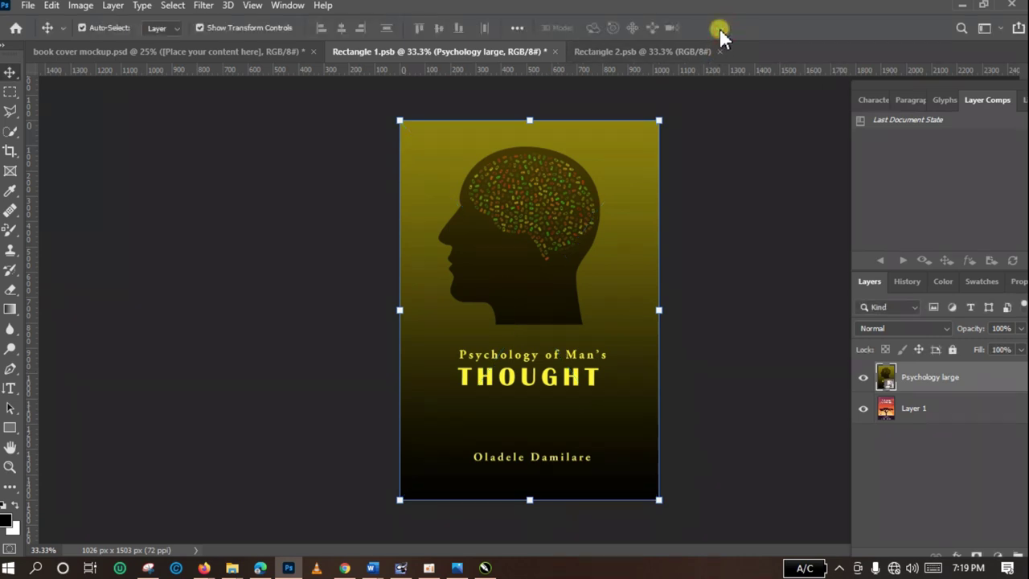
pyautogui.click(861, 410)
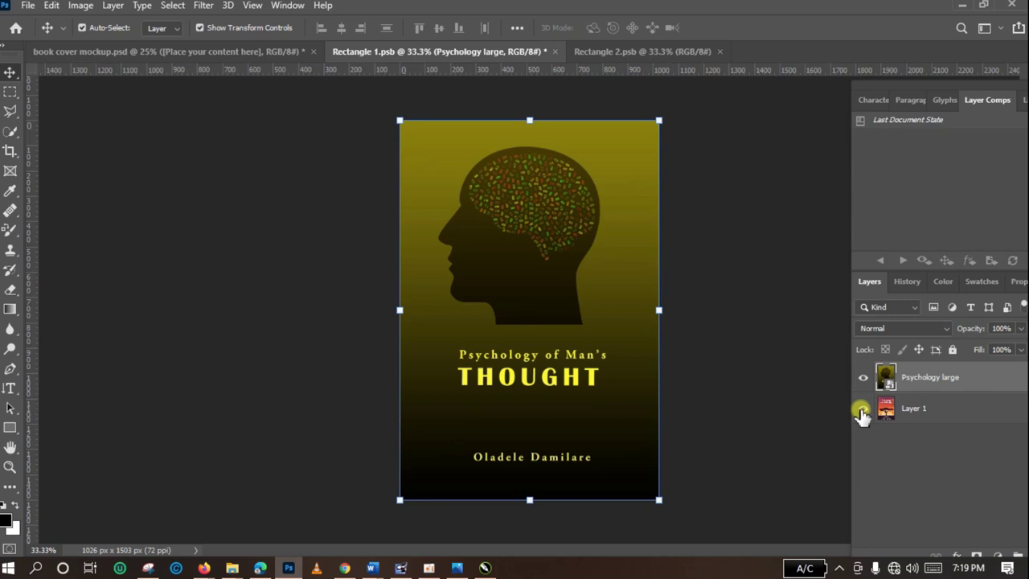
pyautogui.click(922, 412)
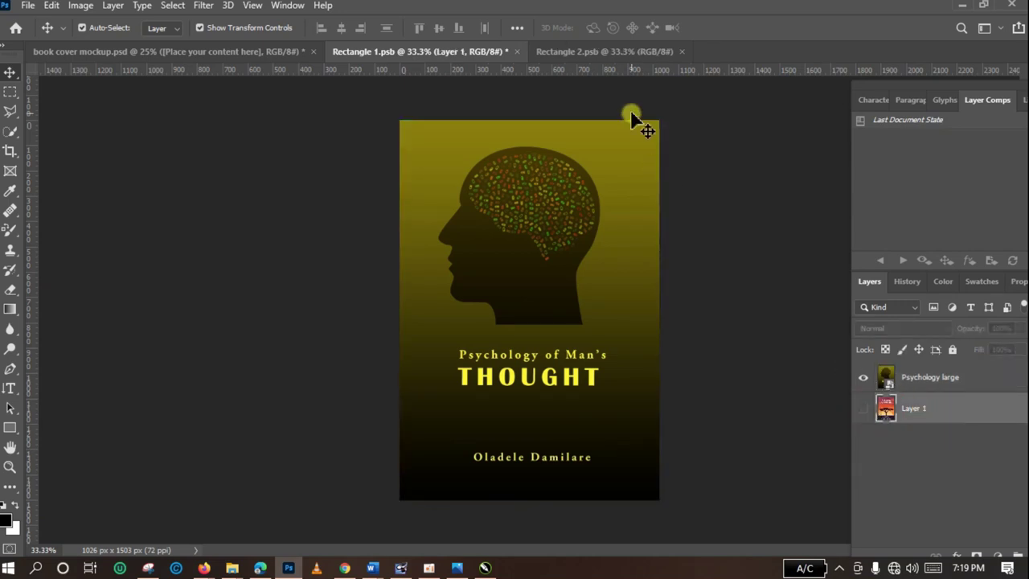
# Step: Place sidebar.jpg into the Rectangle 2.psb spine document and commit it
pyautogui.click(587, 51)
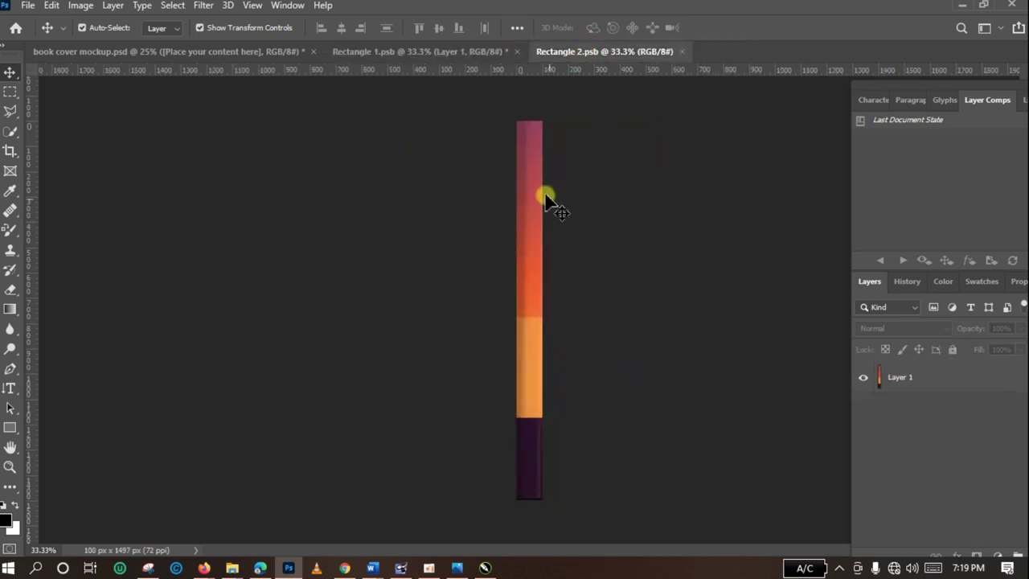
pyautogui.click(533, 184)
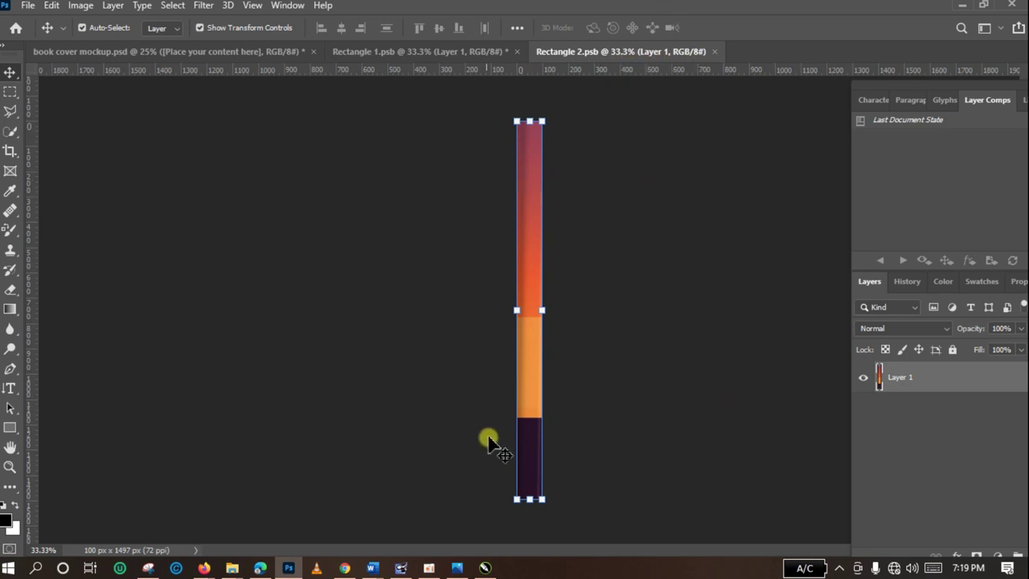
pyautogui.moveTo(232, 559)
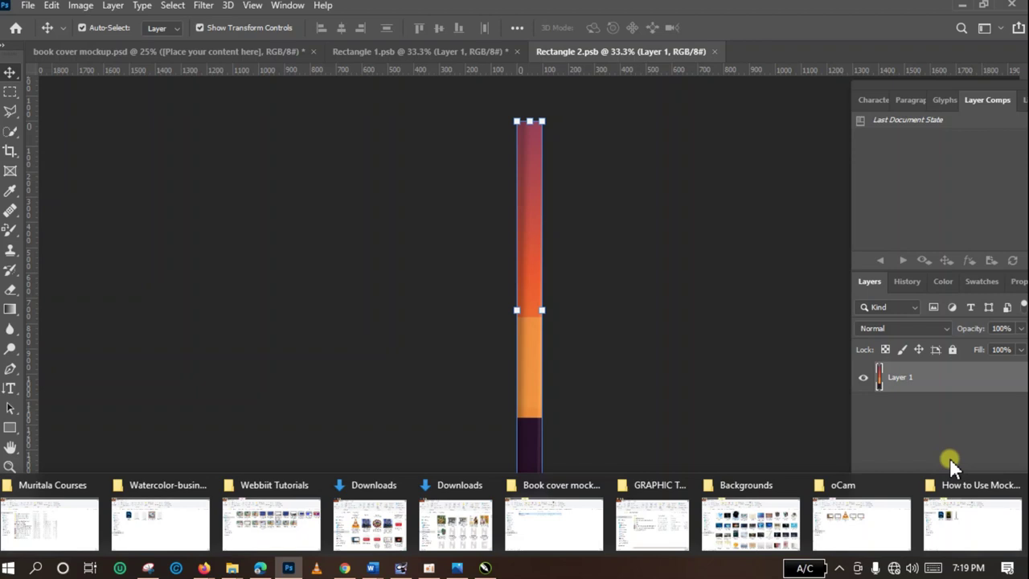
pyautogui.click(984, 526)
pyautogui.moveTo(335, 183); pyautogui.dragTo(526, 426)
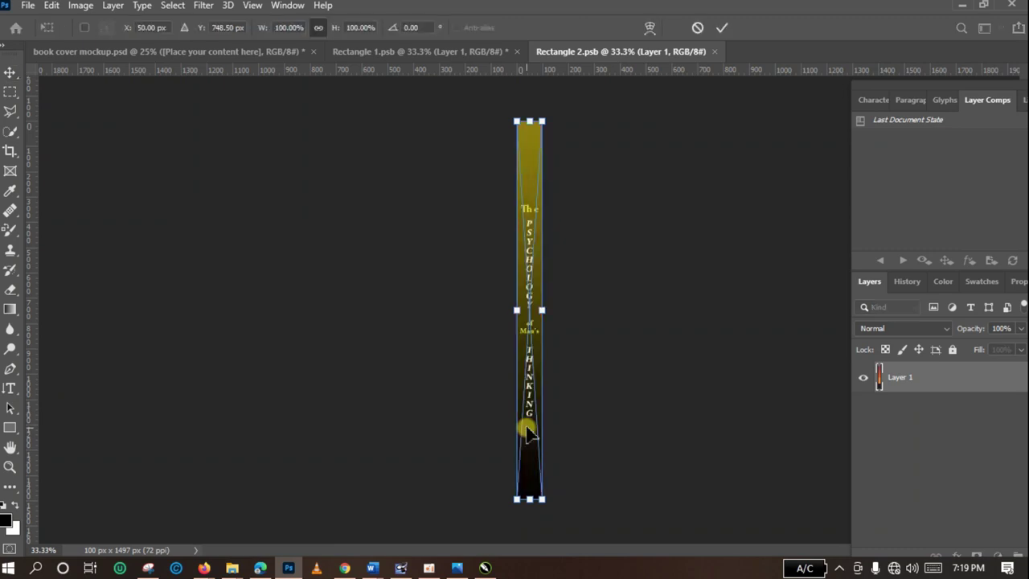
pyautogui.click(724, 26)
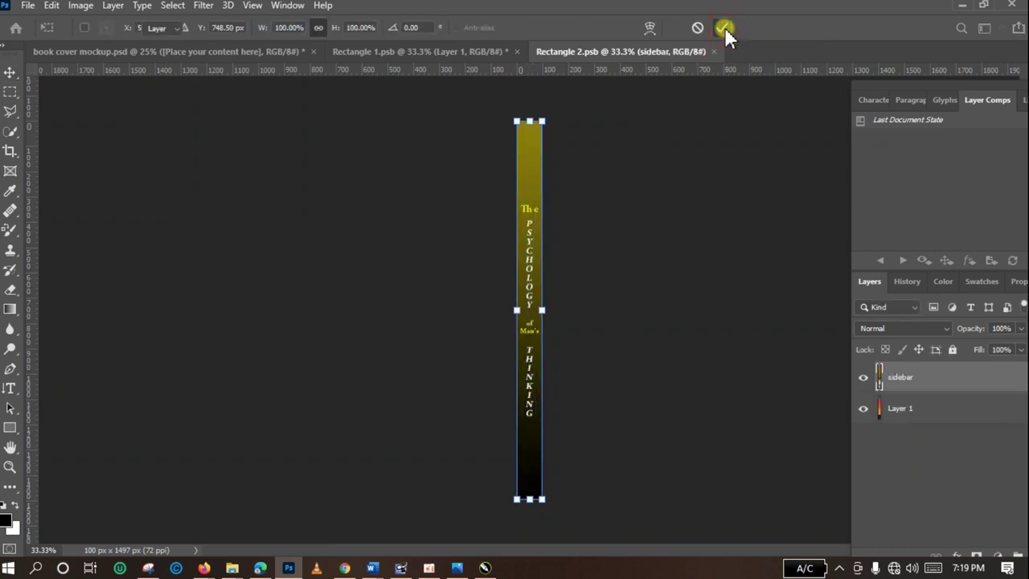
pyautogui.click(687, 321)
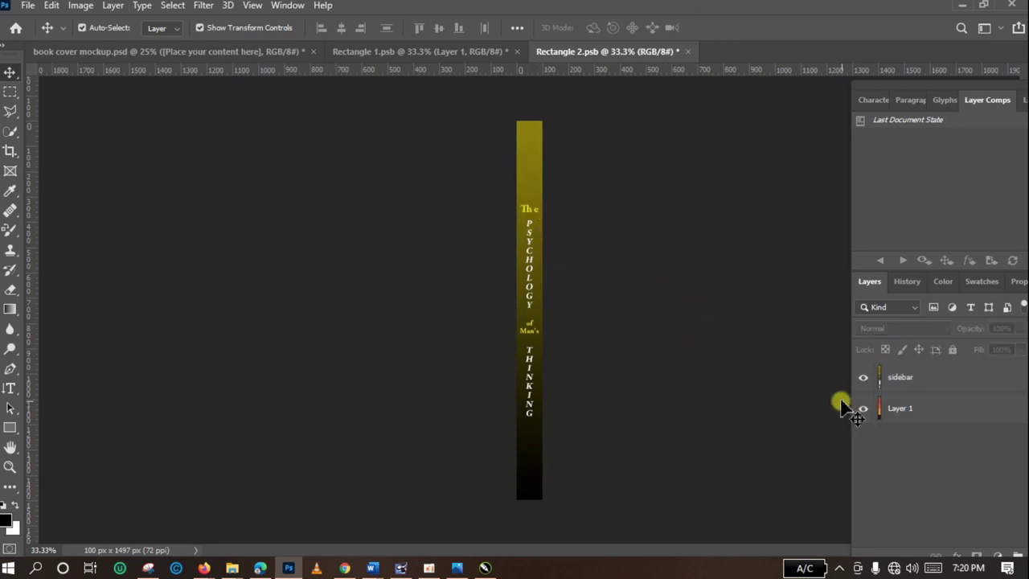
# Step: Hide the orange Layer 1 under the sidebar and save Rectangle 2.psb
pyautogui.click(442, 53)
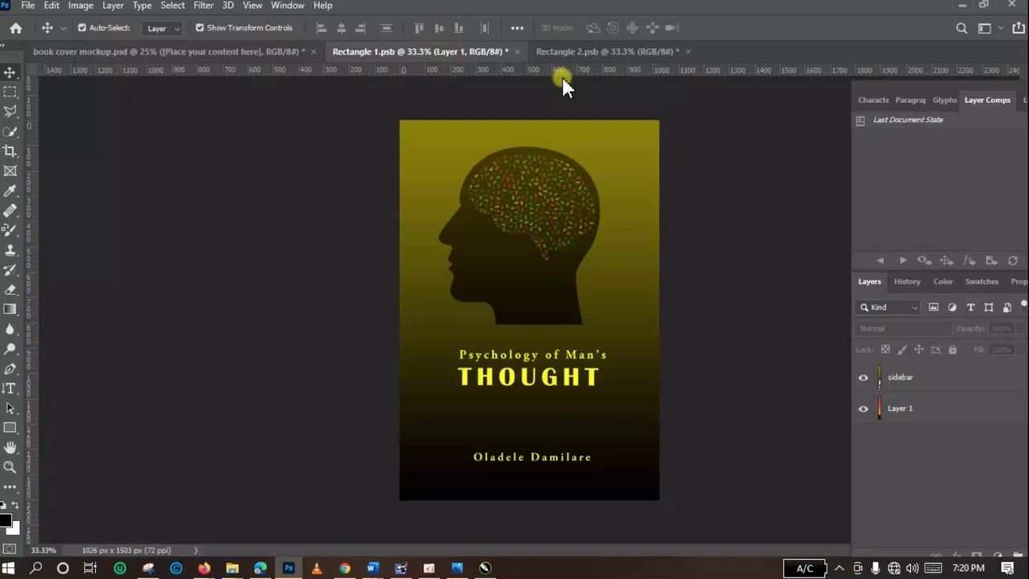
pyautogui.click(621, 53)
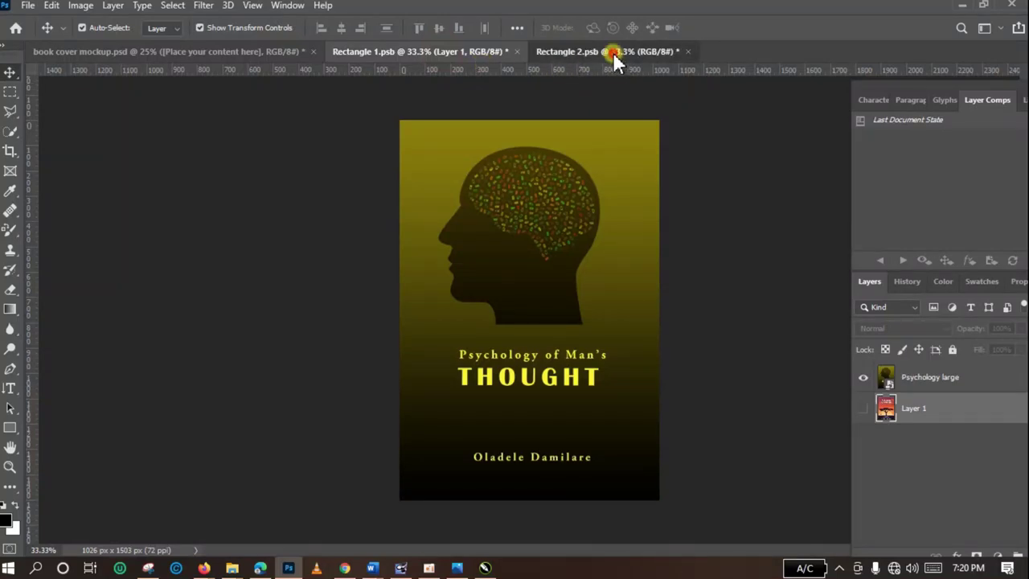
pyautogui.click(864, 408)
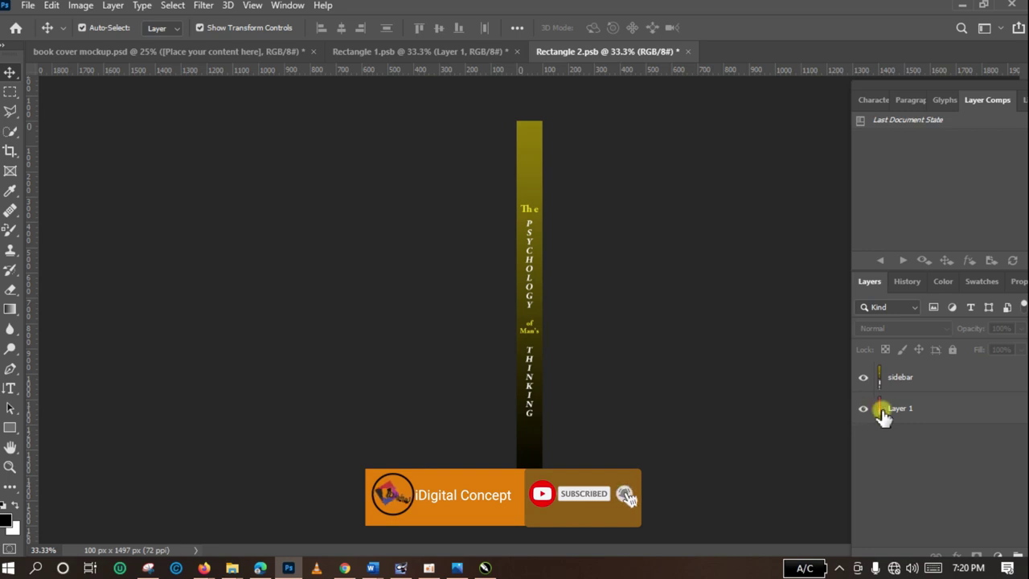
pyautogui.click(862, 410)
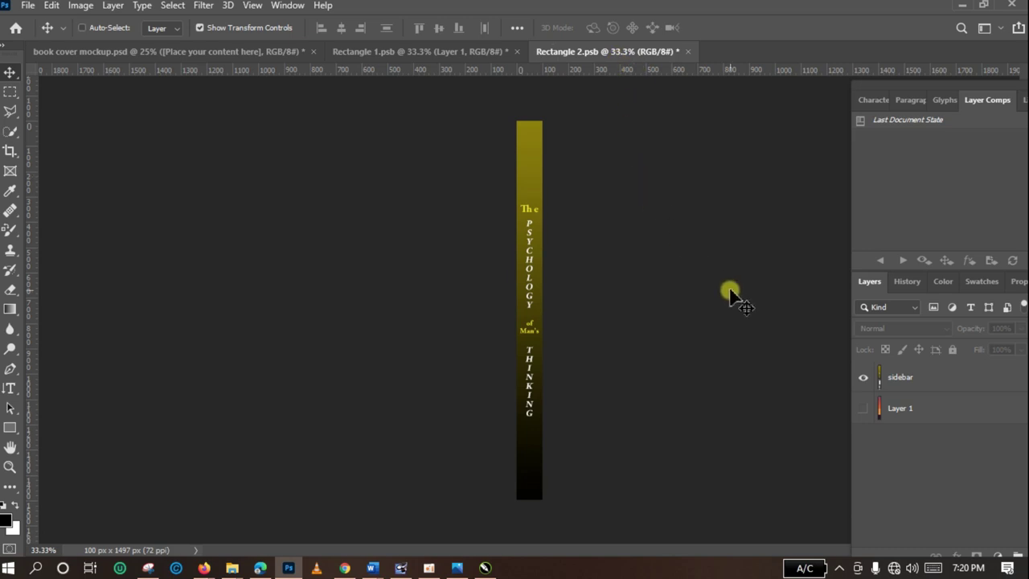
pyautogui.hotkey('ctrl', 's')
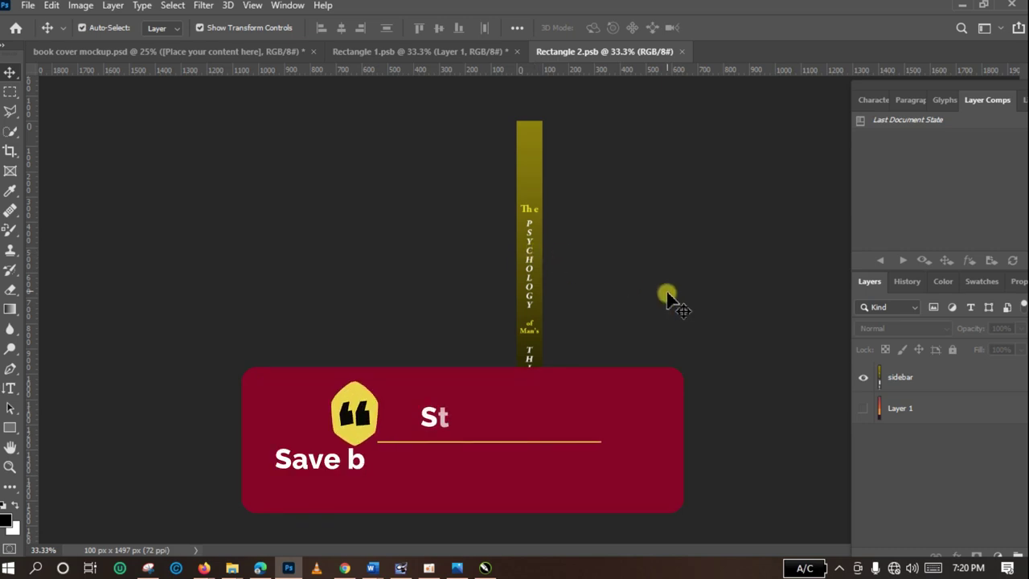
# Step: Save Rectangle 1.psb with Ctrl+S and compare it with the spine document
pyautogui.click(480, 51)
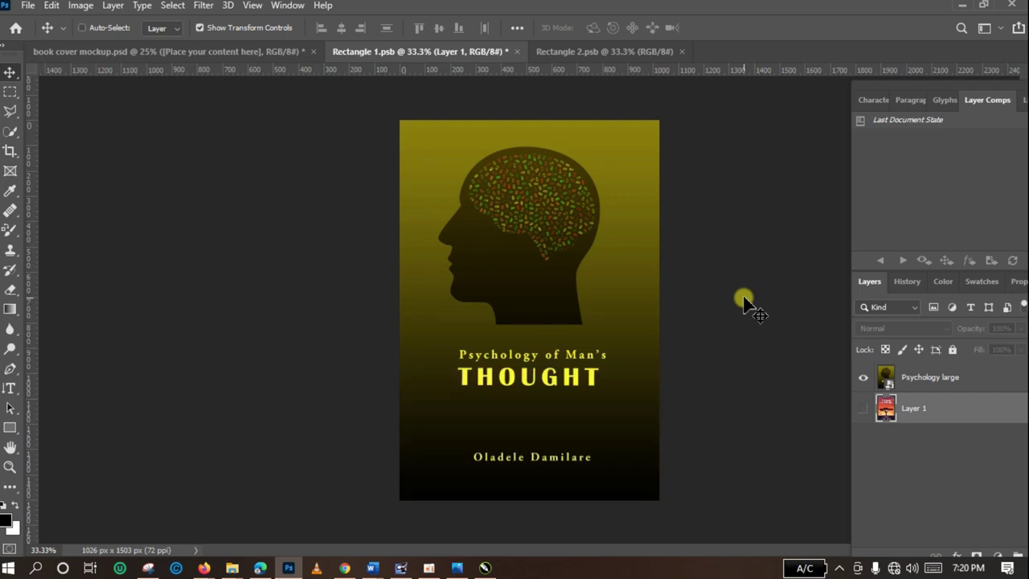
pyautogui.hotkey('ctrl', 's')
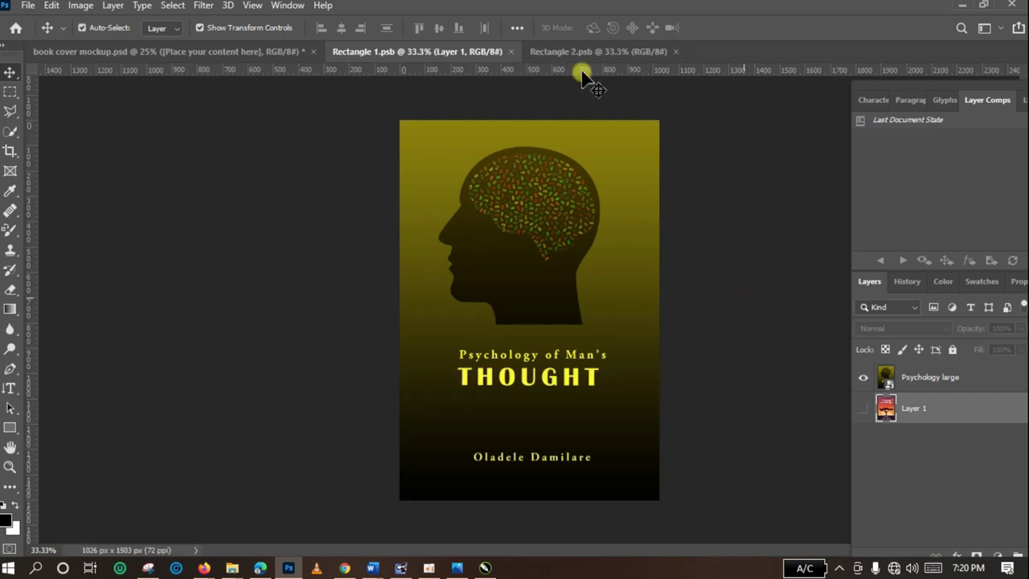
pyautogui.click(579, 53)
pyautogui.click(475, 53)
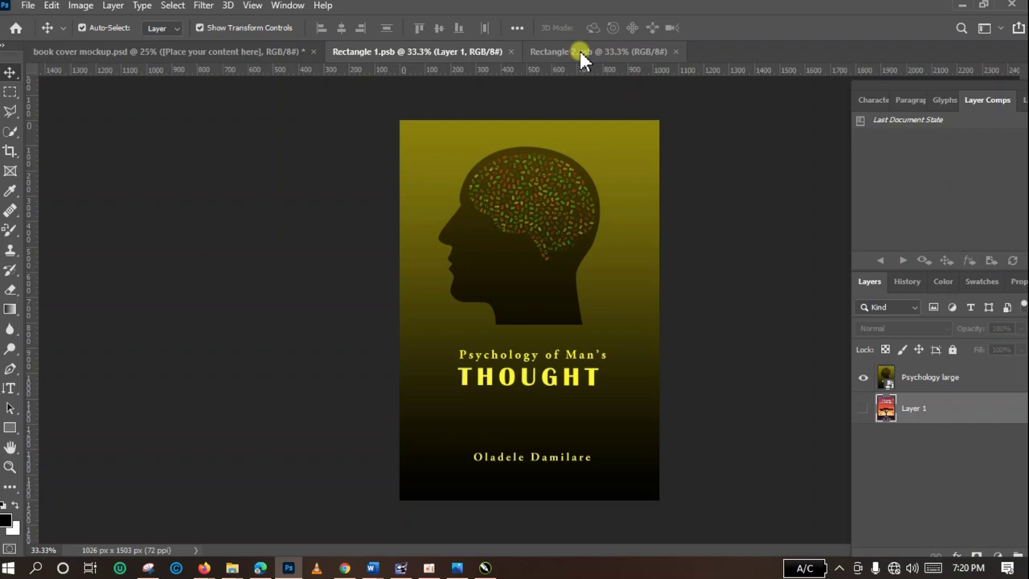
pyautogui.click(582, 56)
pyautogui.click(464, 53)
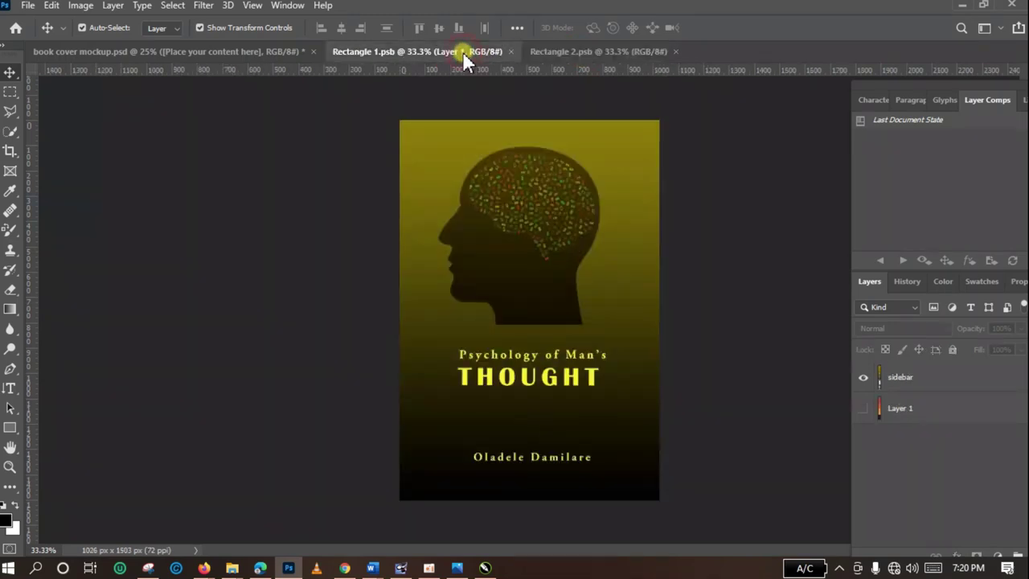
# Step: Bring up book cover mockup.psd and deselect the spine layer on the canvas
pyautogui.click(243, 50)
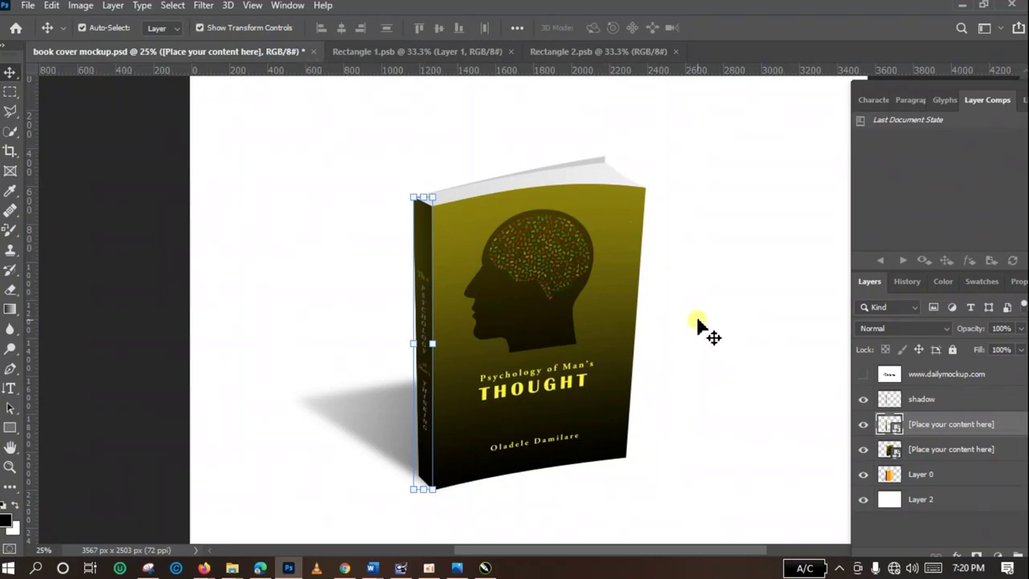
pyautogui.click(697, 317)
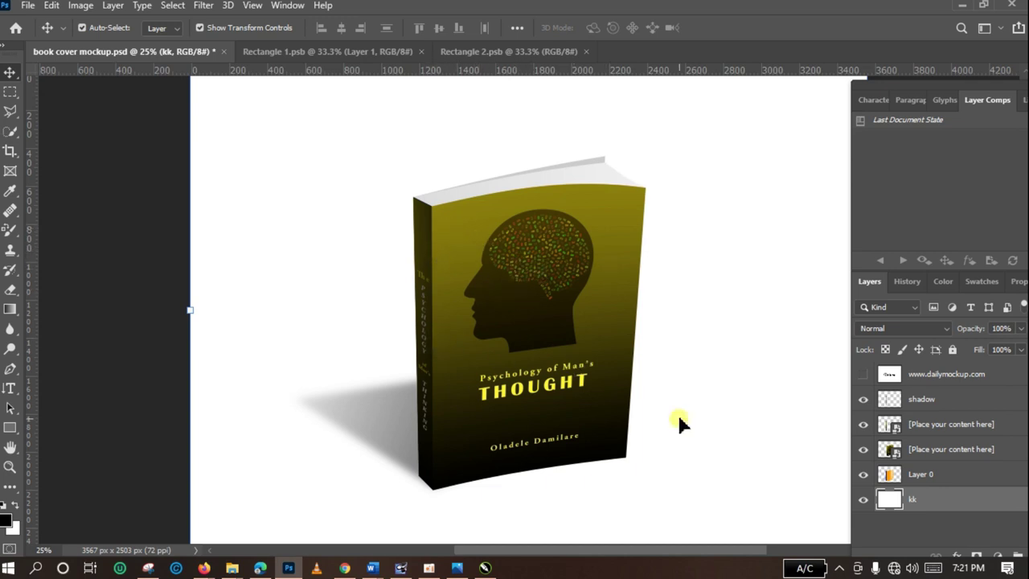
# Step: Give the kk layer a reversed Gradient Overlay with black on top, dropping the trial Color Overlay
pyautogui.doubleClick(931, 502)
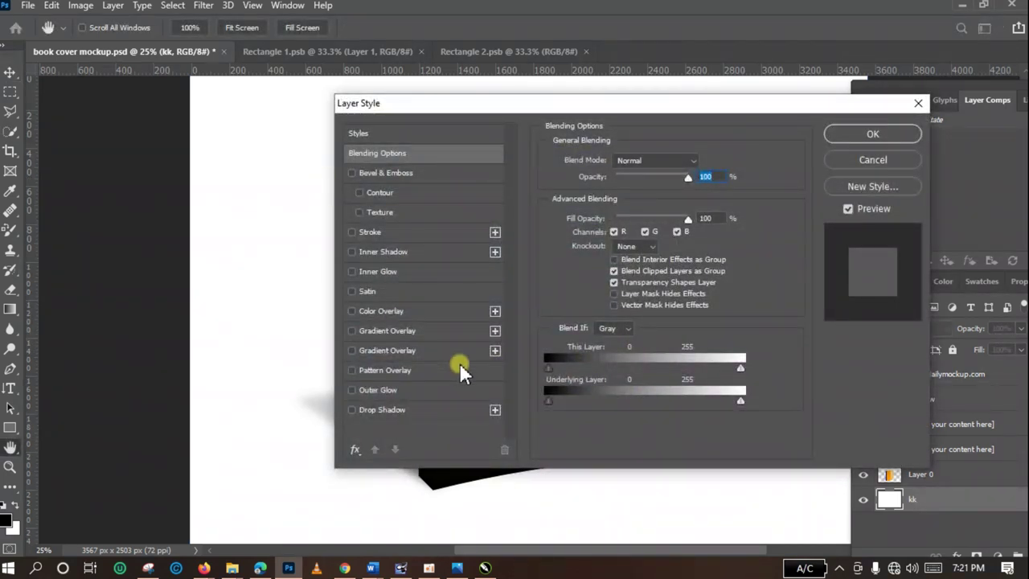
pyautogui.click(390, 311)
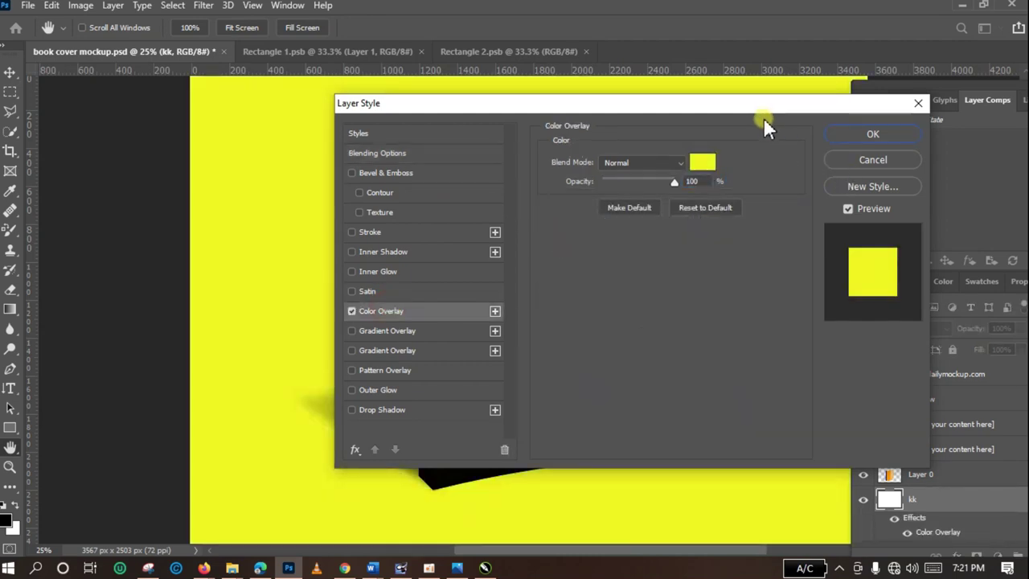
pyautogui.moveTo(752, 109); pyautogui.dragTo(876, 85)
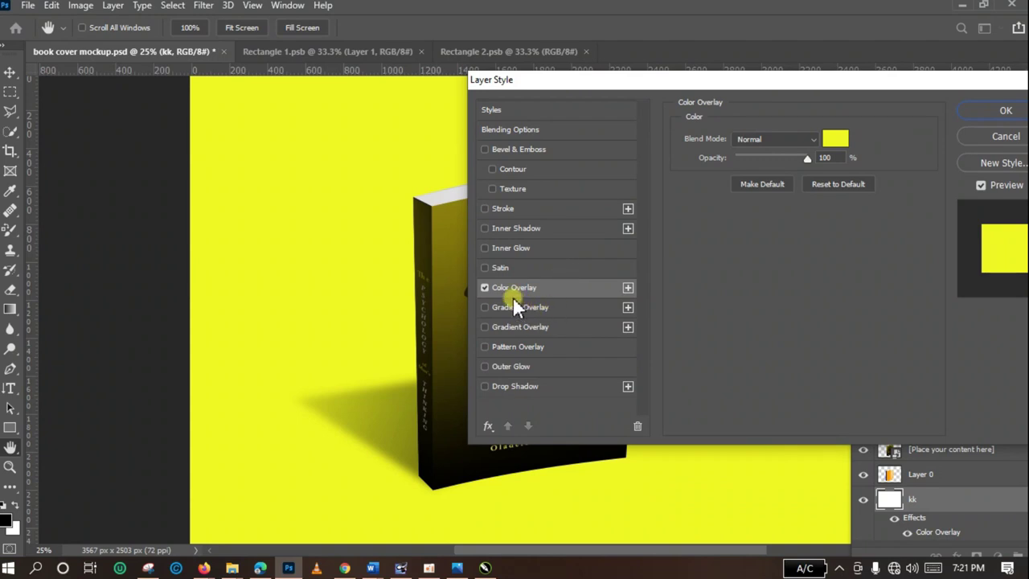
pyautogui.click(485, 287)
pyautogui.click(521, 326)
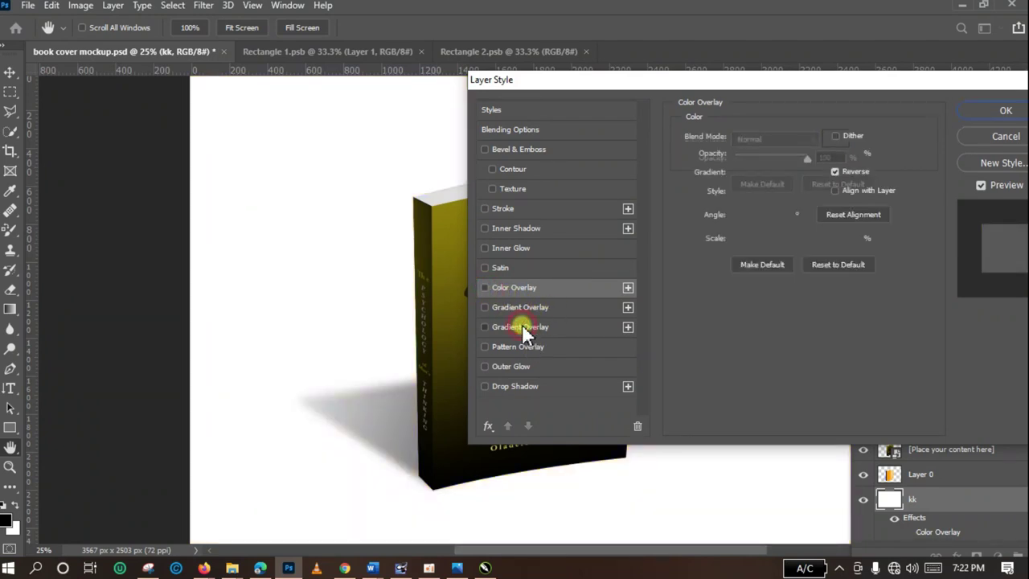
pyautogui.moveTo(788, 87); pyautogui.dragTo(780, 143)
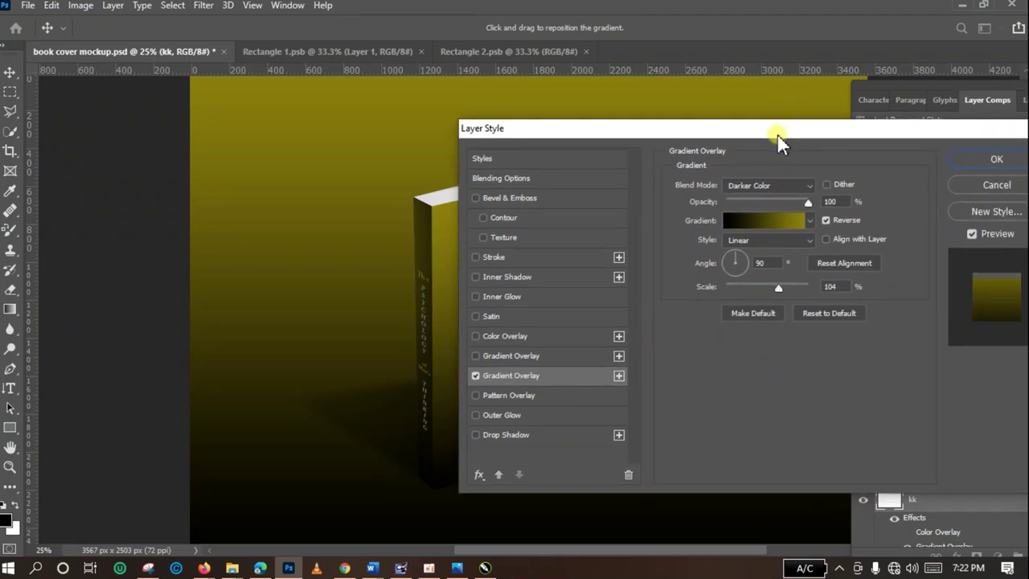
pyautogui.click(826, 219)
pyautogui.moveTo(765, 129); pyautogui.dragTo(653, 130)
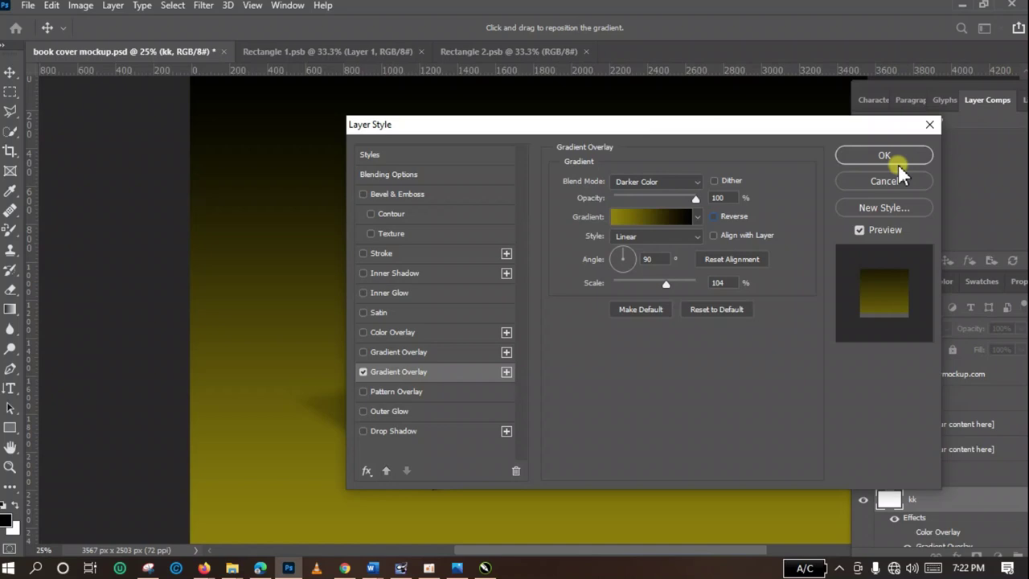
# Step: Change the gradient's left stop to bright yellow and confirm all the style dialogs
pyautogui.click(613, 225)
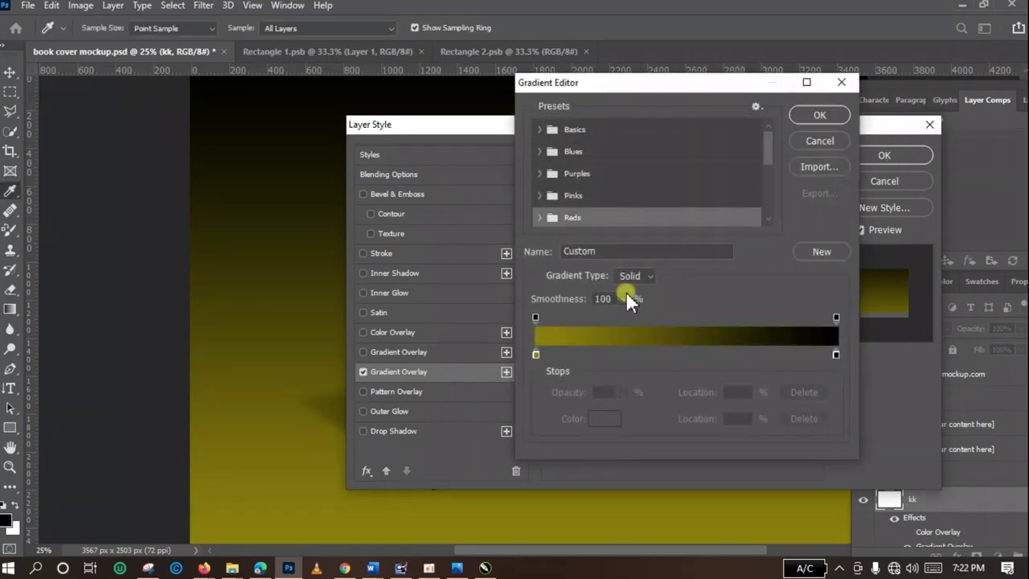
pyautogui.click(535, 354)
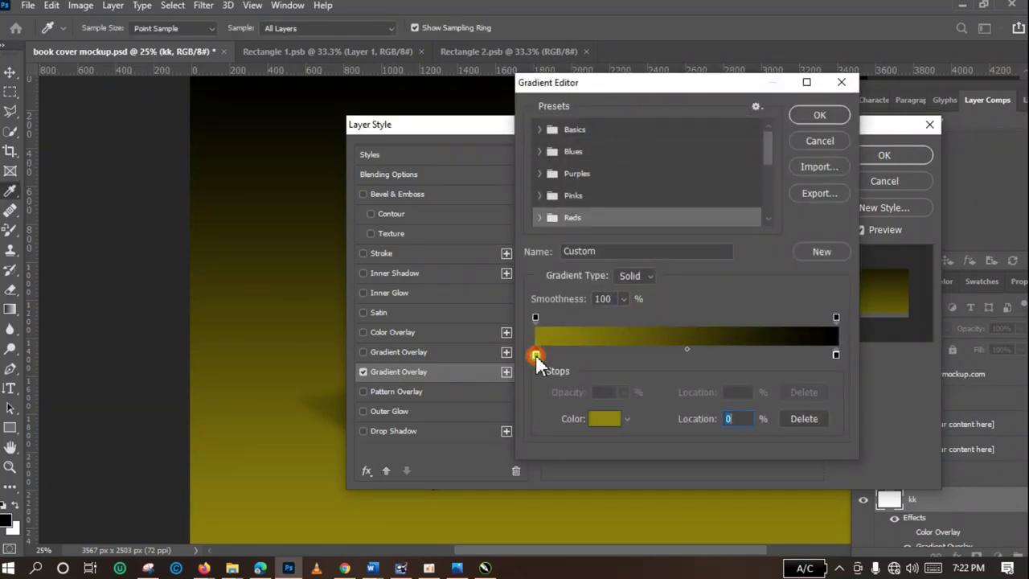
pyautogui.doubleClick(536, 355)
pyautogui.moveTo(814, 244); pyautogui.dragTo(805, 167)
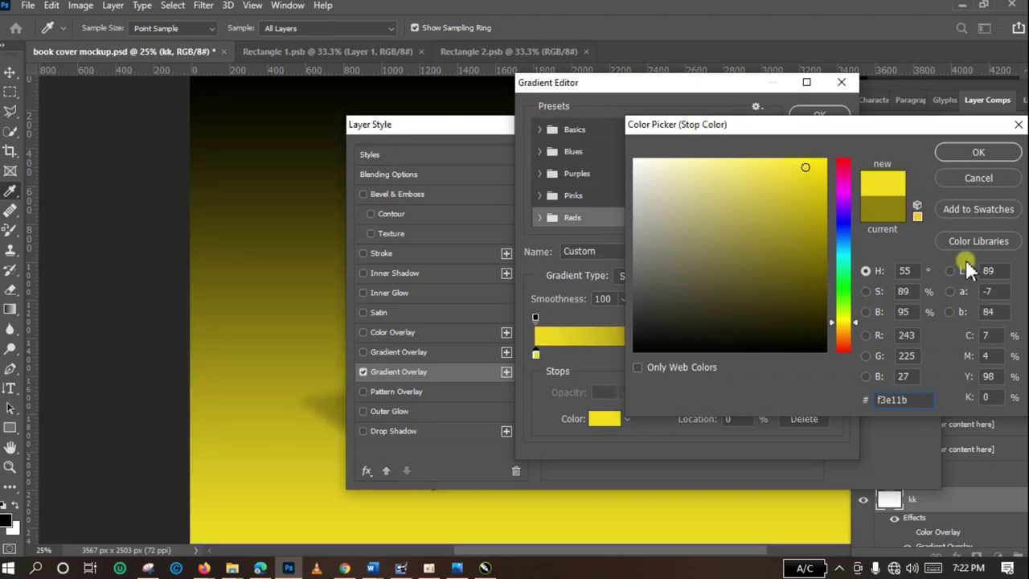
pyautogui.click(978, 152)
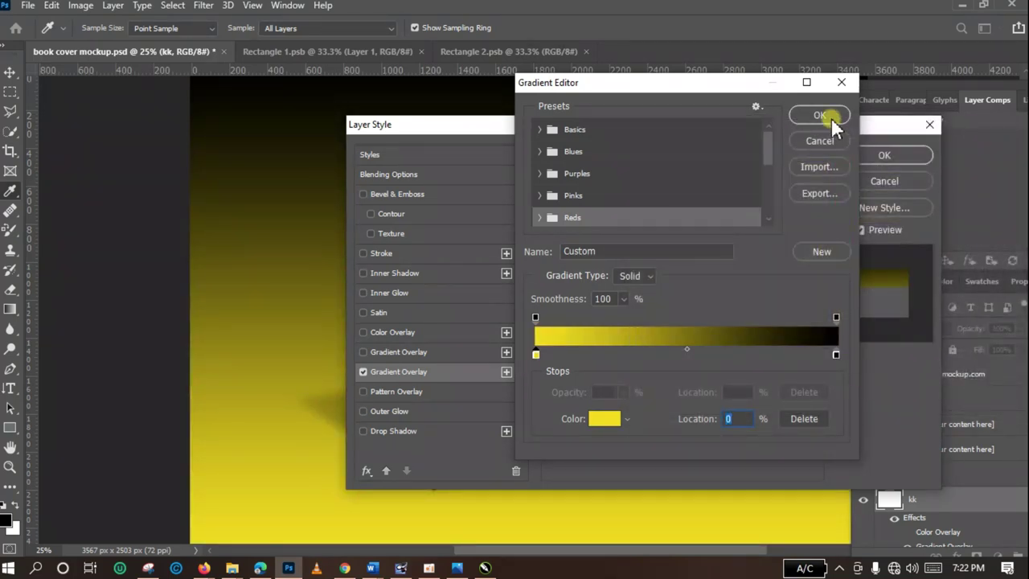
pyautogui.click(817, 118)
pyautogui.click(884, 155)
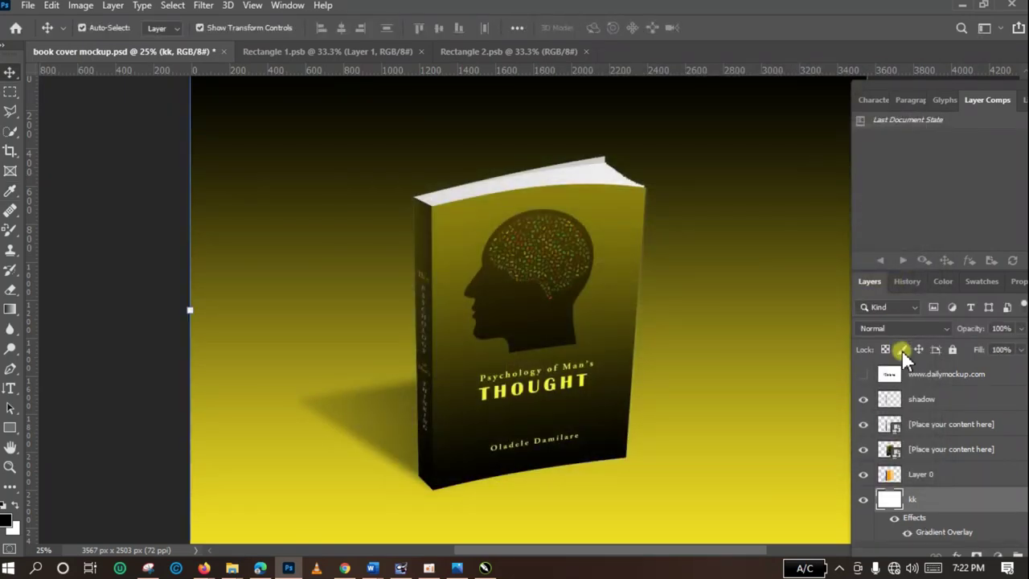
# Step: Zoom out to fit the mockup, deselect the kk layer, and select the whole canvas with Ctrl+A
pyautogui.hotkey('ctrl', '-')
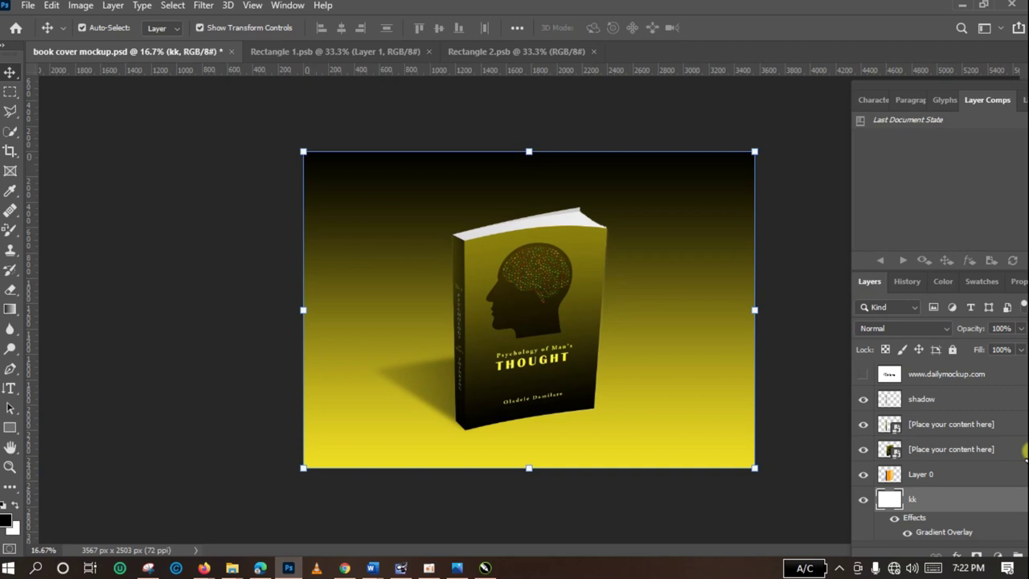
pyautogui.click(791, 373)
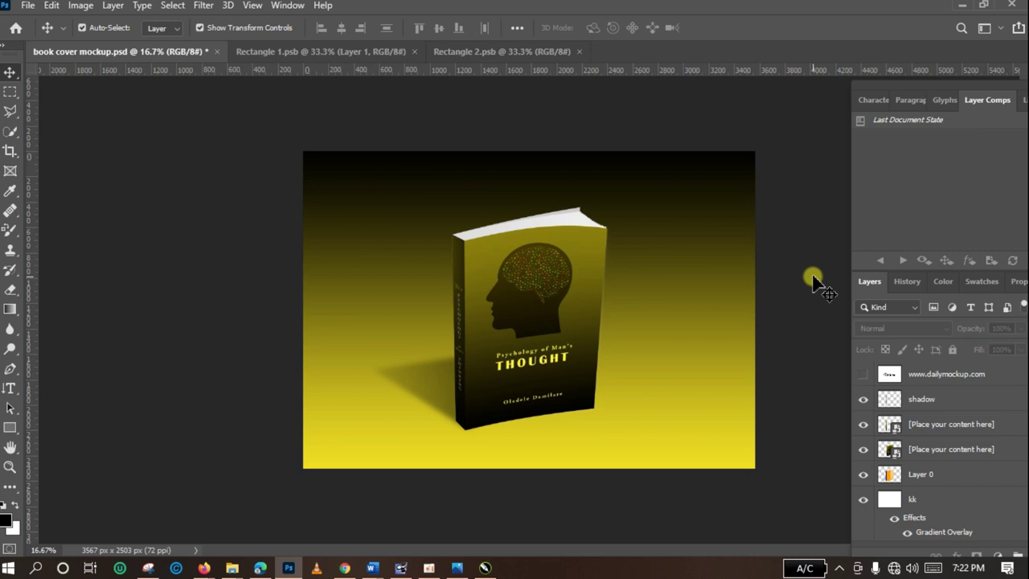
pyautogui.click(781, 268)
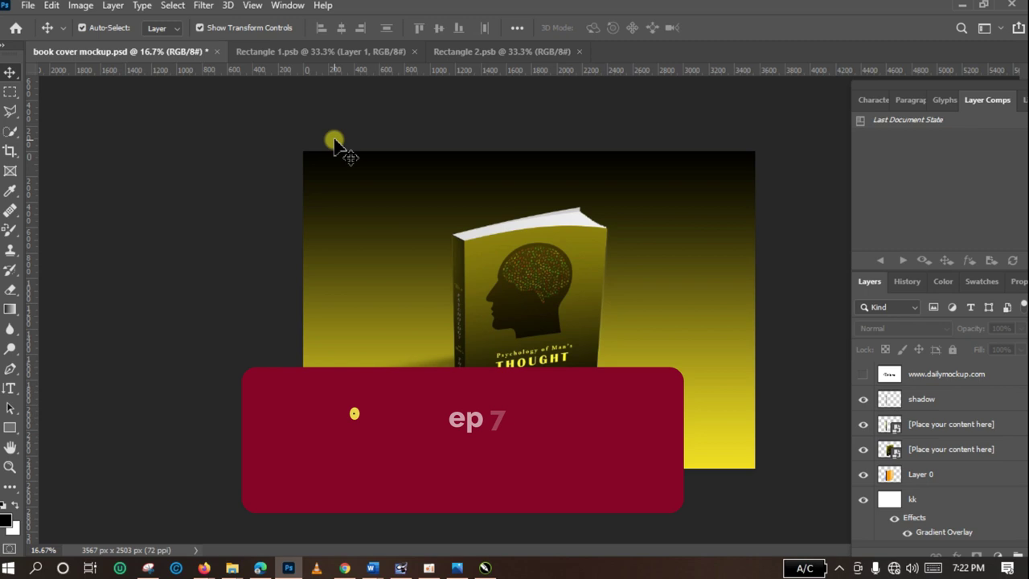
pyautogui.hotkey('ctrl', 'a')
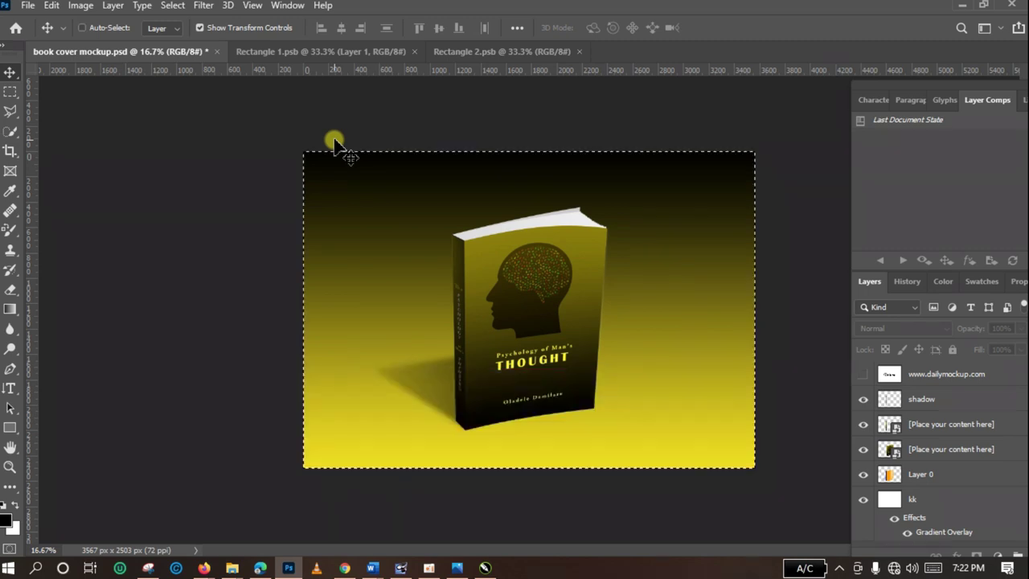
# Step: Export the mockup through Export As, switching the format from PNG to JPG at 100% quality
pyautogui.click(27, 5)
pyautogui.moveTo(129, 246)
pyautogui.moveTo(133, 228)
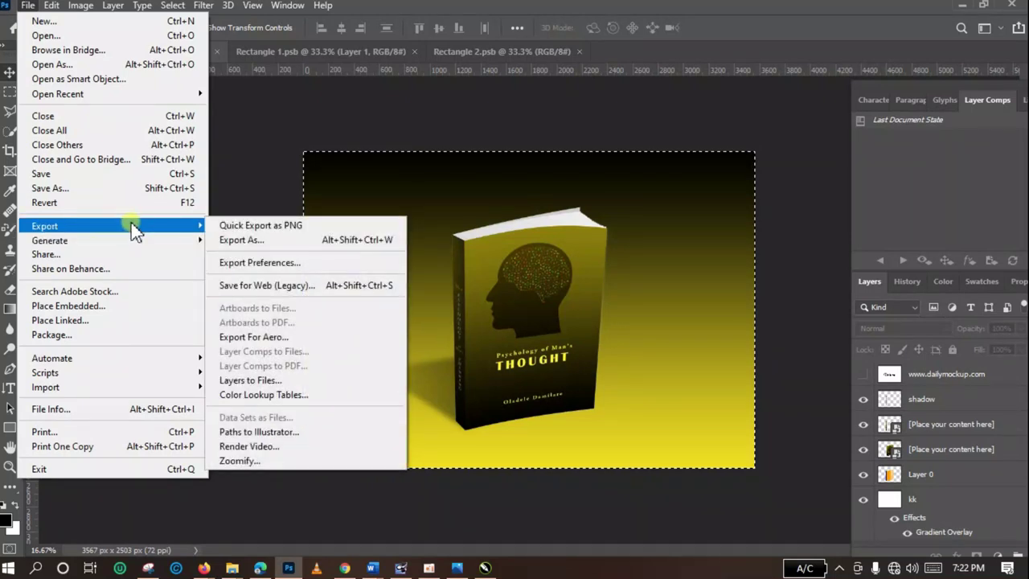
pyautogui.click(270, 240)
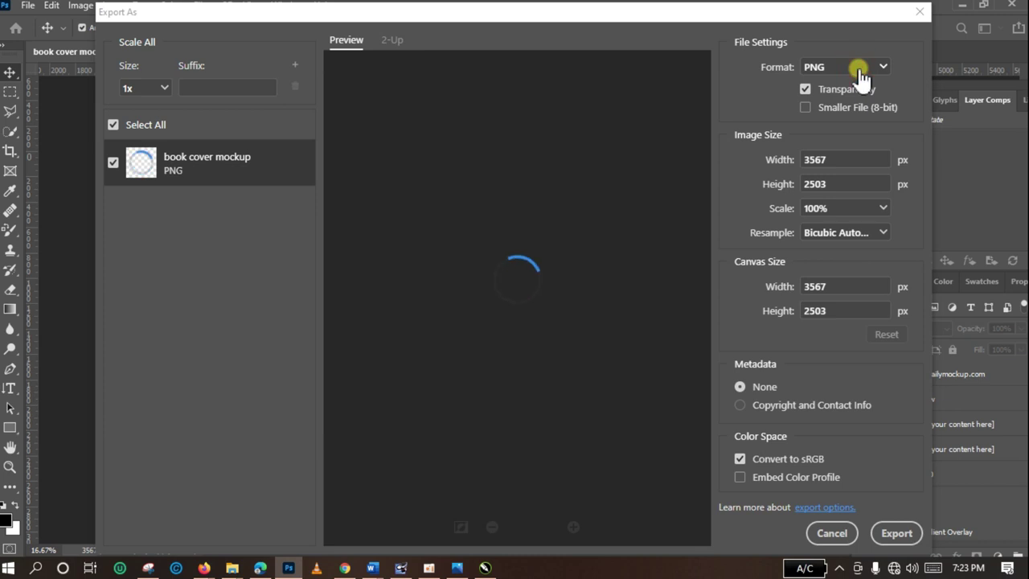
pyautogui.click(859, 68)
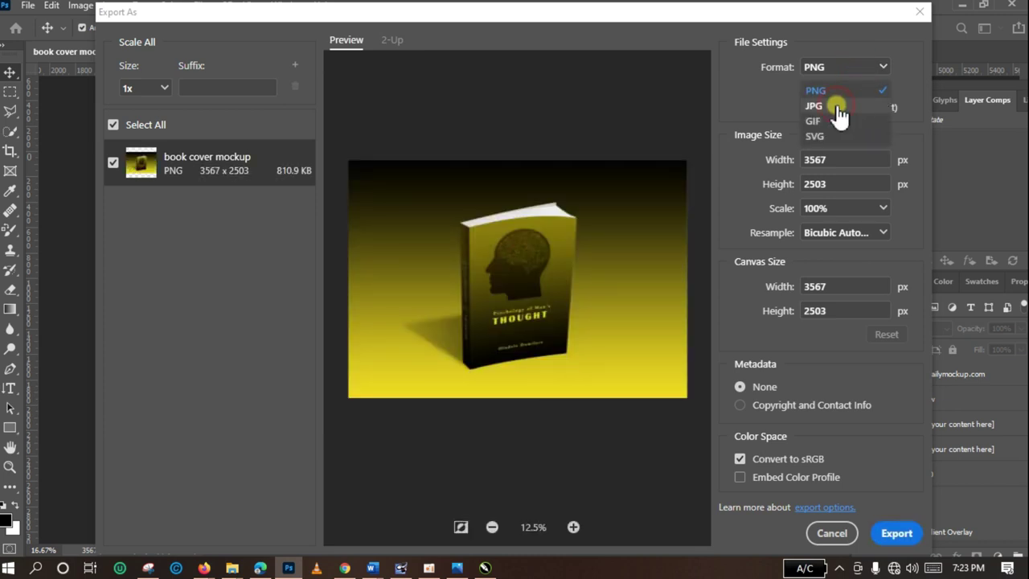
pyautogui.click(836, 106)
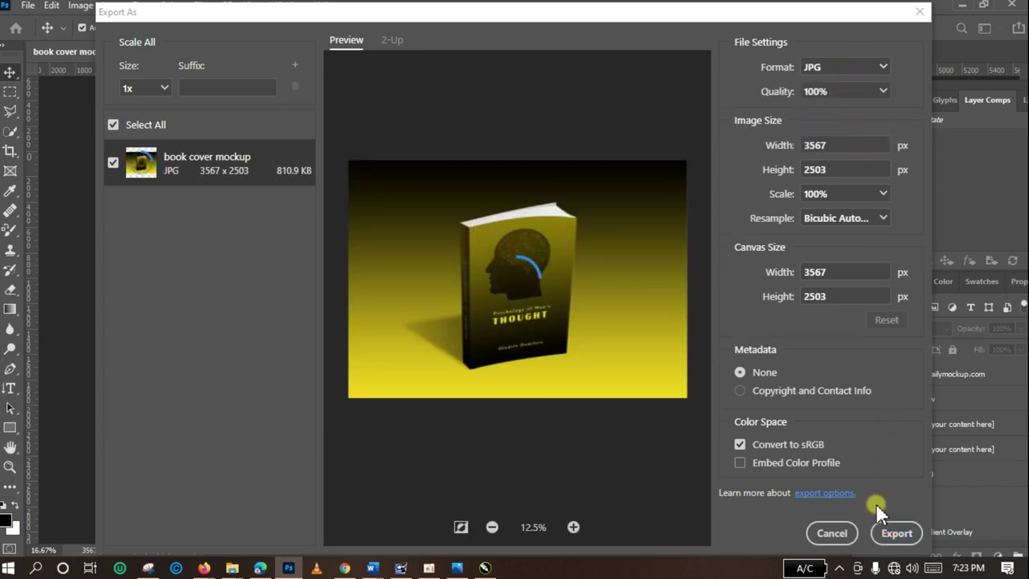
pyautogui.click(888, 529)
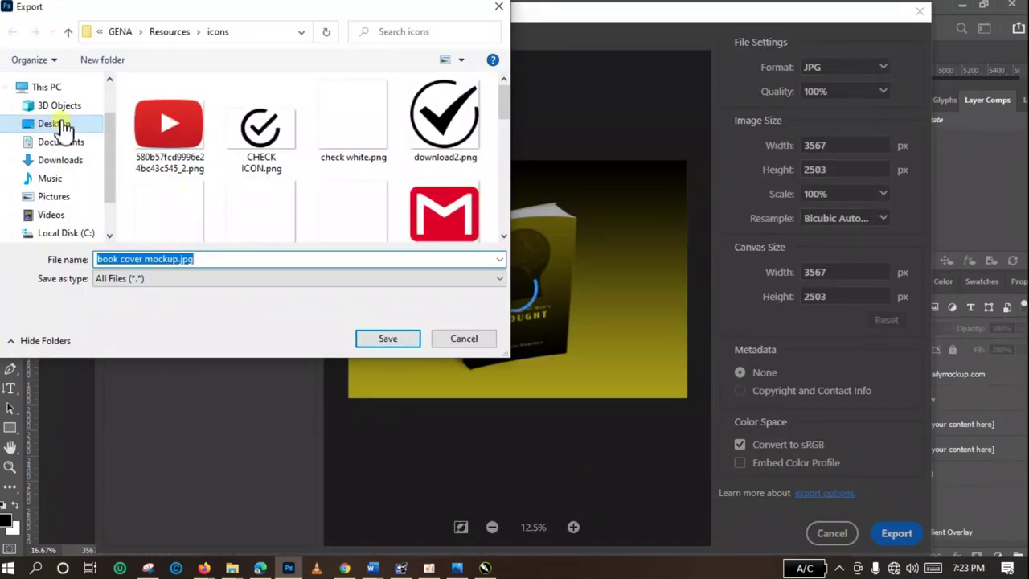
# Step: Save book cover mockup.jpg into Desktop > How to Use Mockup on Photoshop
pyautogui.click(121, 33)
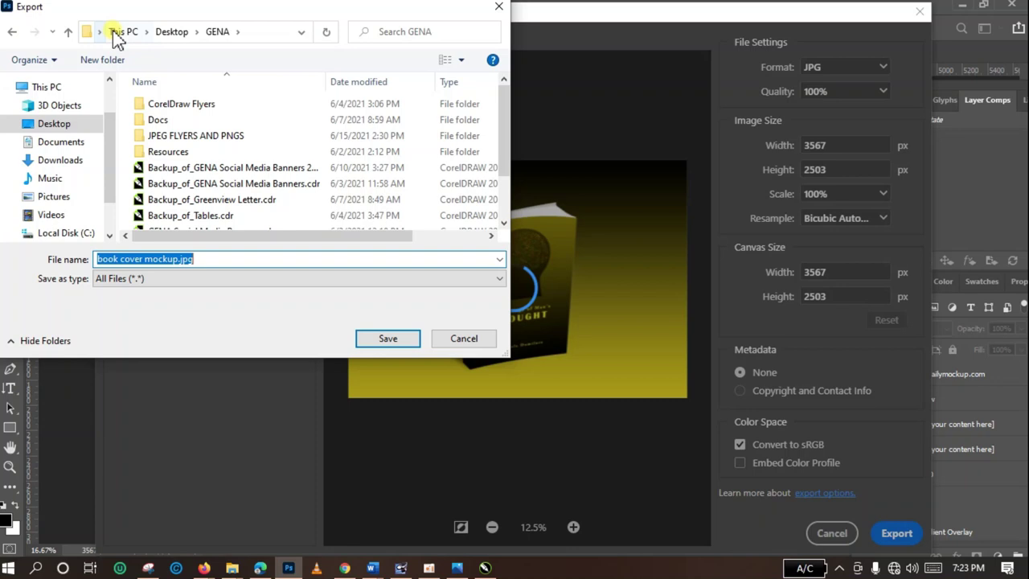
pyautogui.click(169, 32)
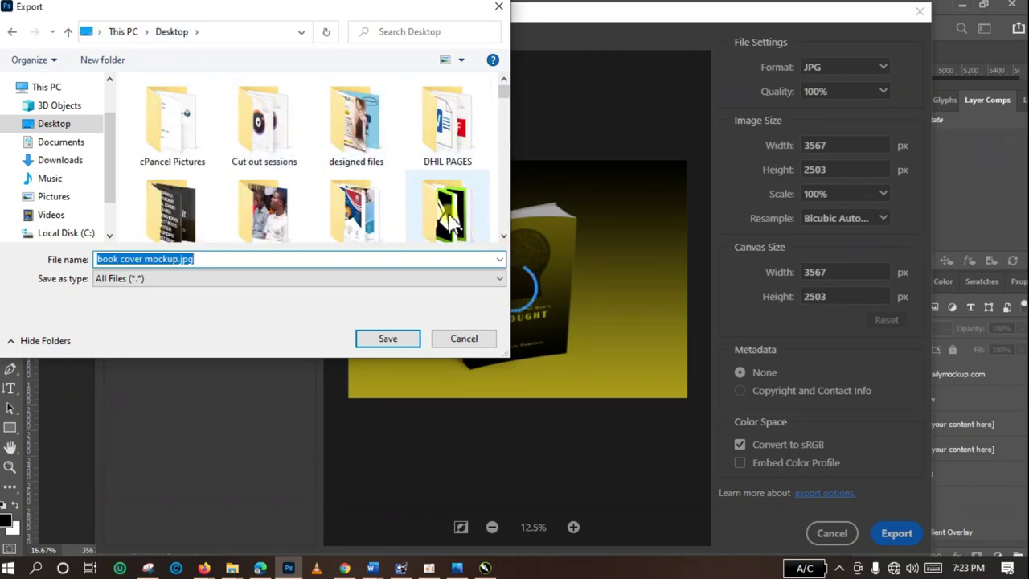
pyautogui.click(504, 235)
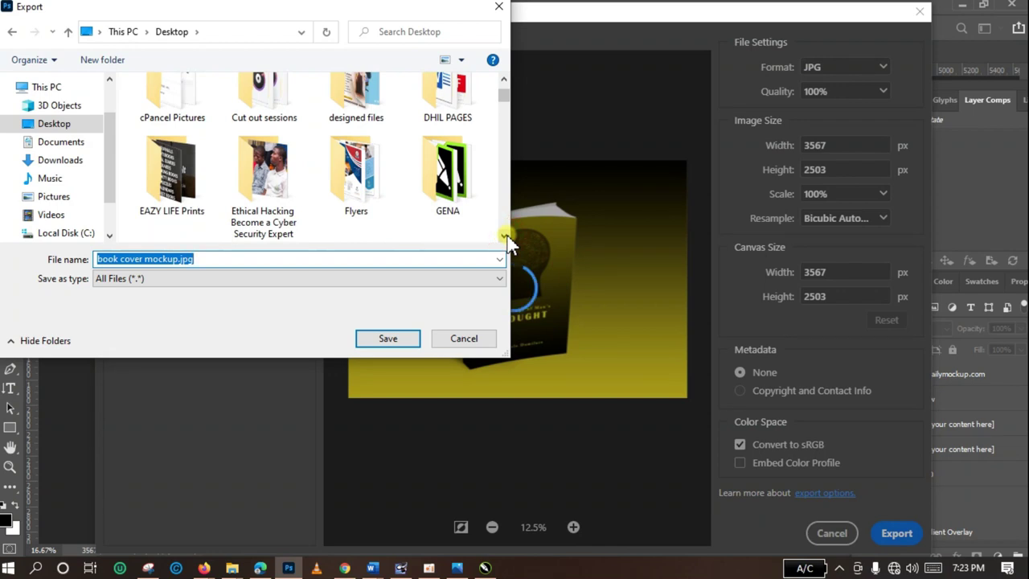
pyautogui.click(503, 235)
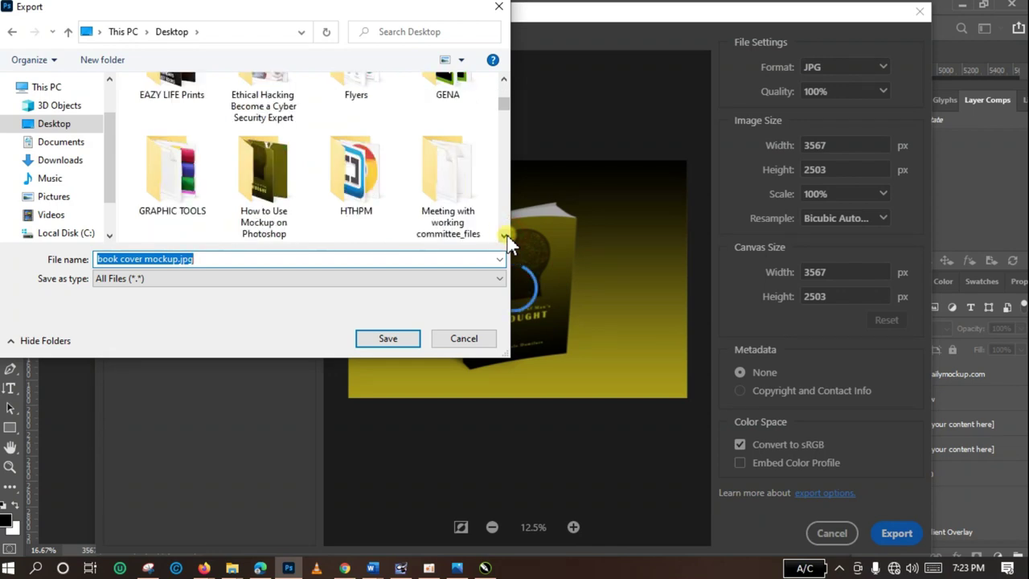
pyautogui.click(259, 184)
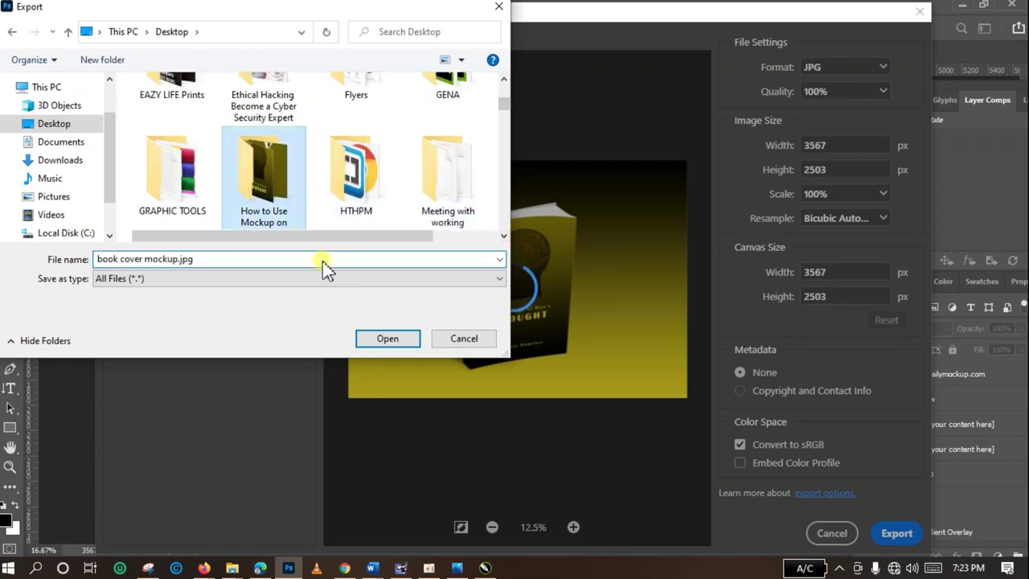
pyautogui.click(372, 336)
pyautogui.click(378, 337)
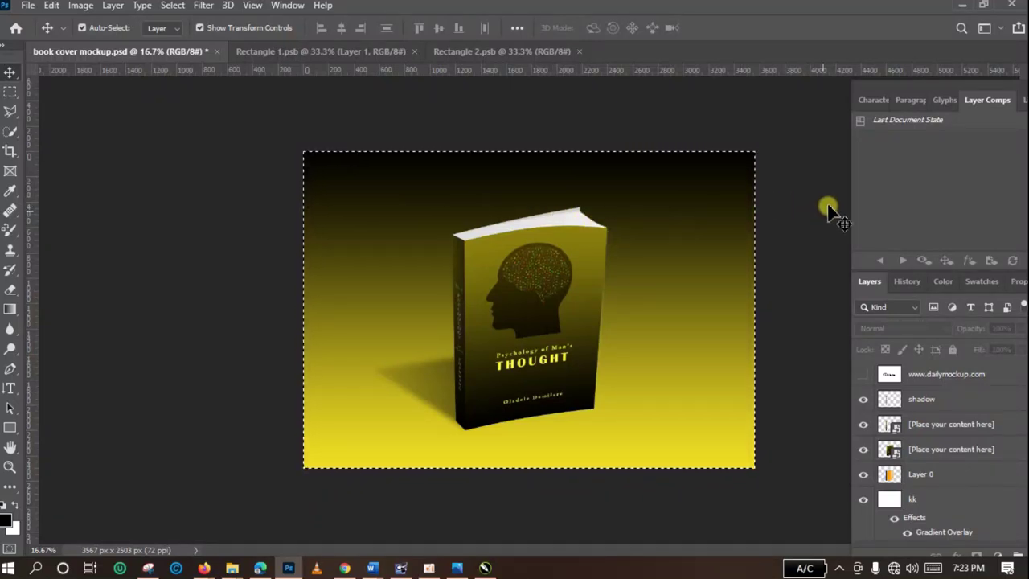
# Step: Minimize Photoshop and open book cover mockup.jpg from the project folder in Photos
pyautogui.click(963, 7)
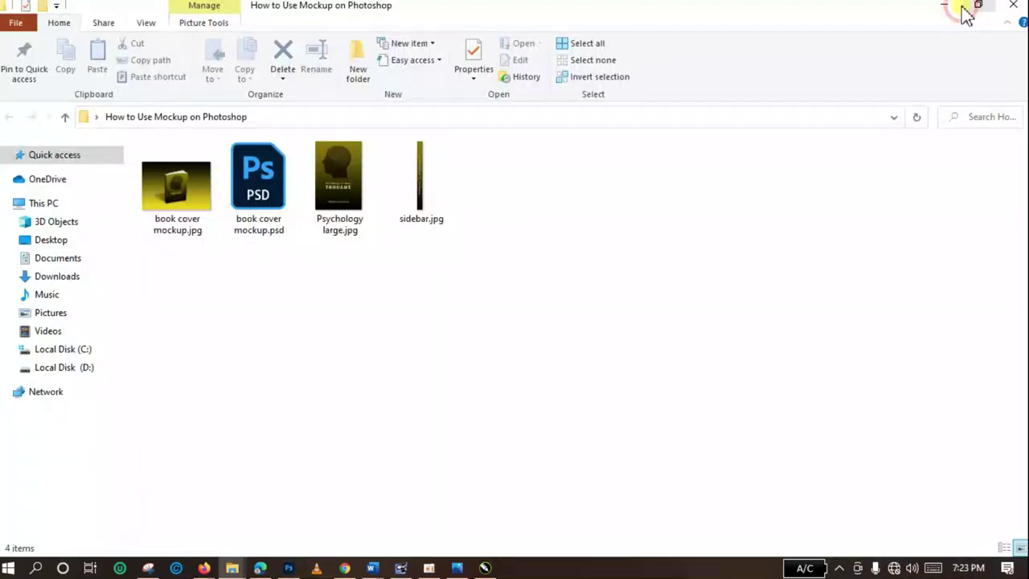
pyautogui.click(484, 341)
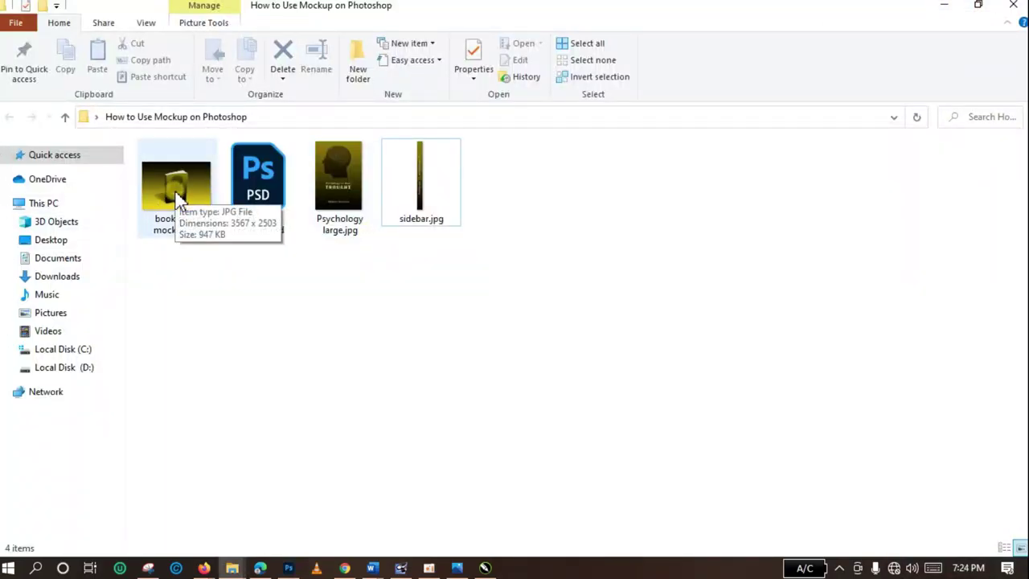
pyautogui.click(197, 189)
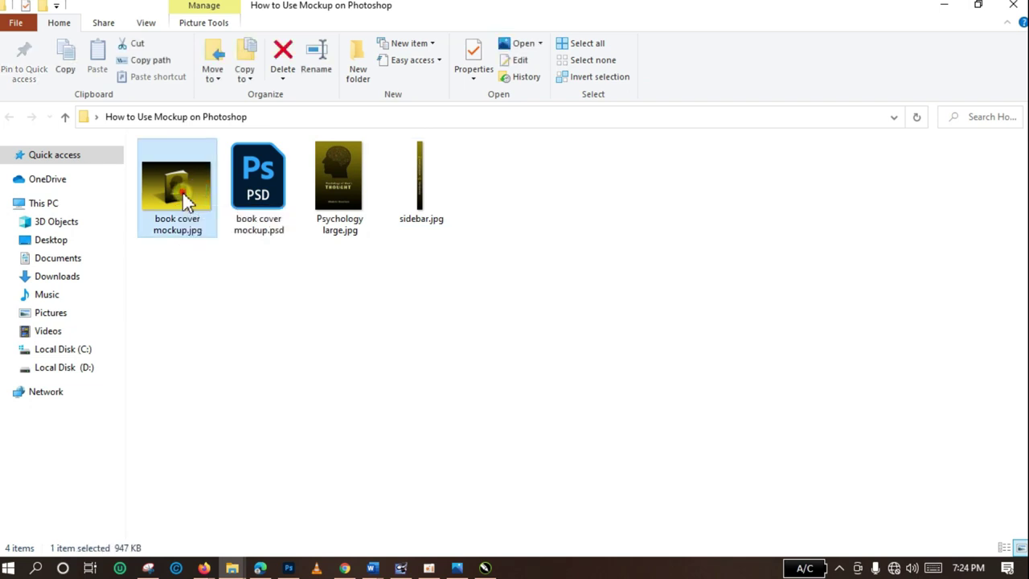
pyautogui.click(181, 190)
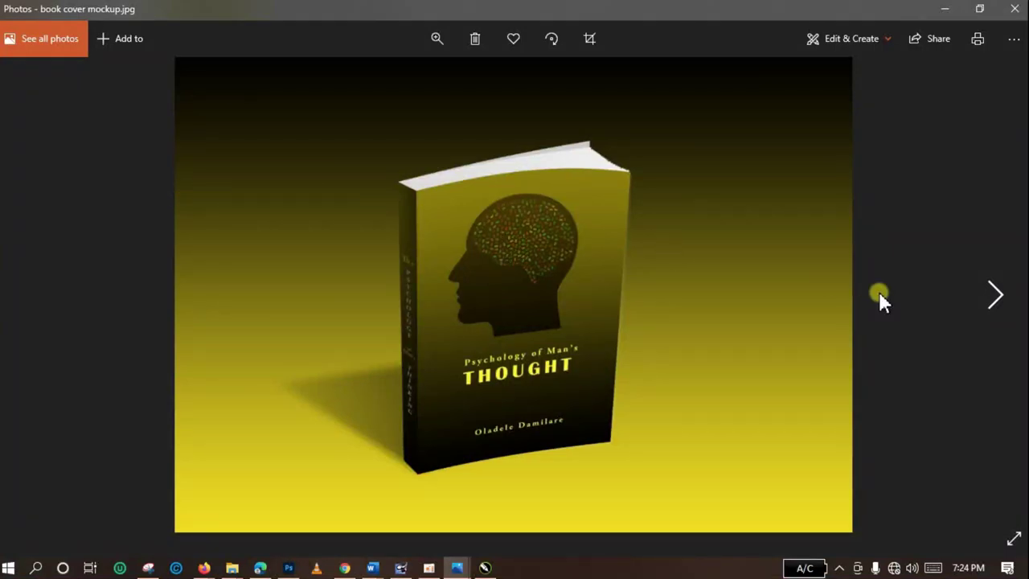
pyautogui.rightClick(730, 268)
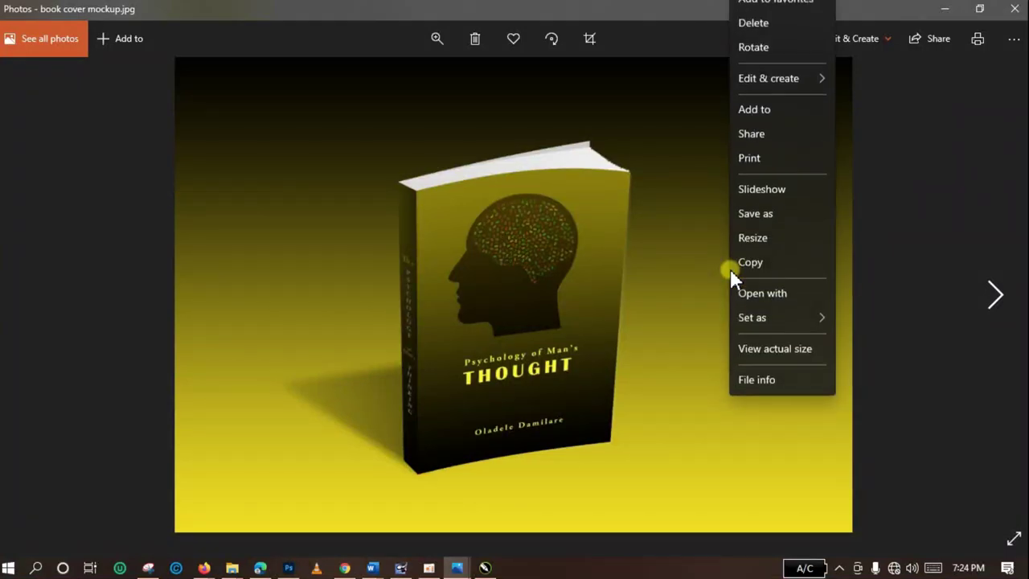
pyautogui.click(756, 390)
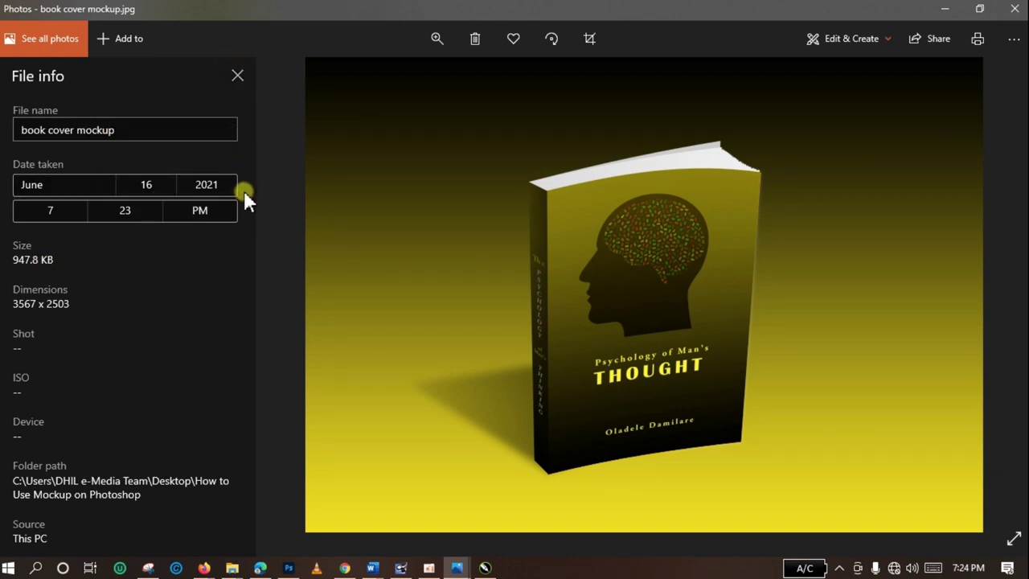
pyautogui.moveTo(72, 309); pyautogui.dragTo(4, 312)
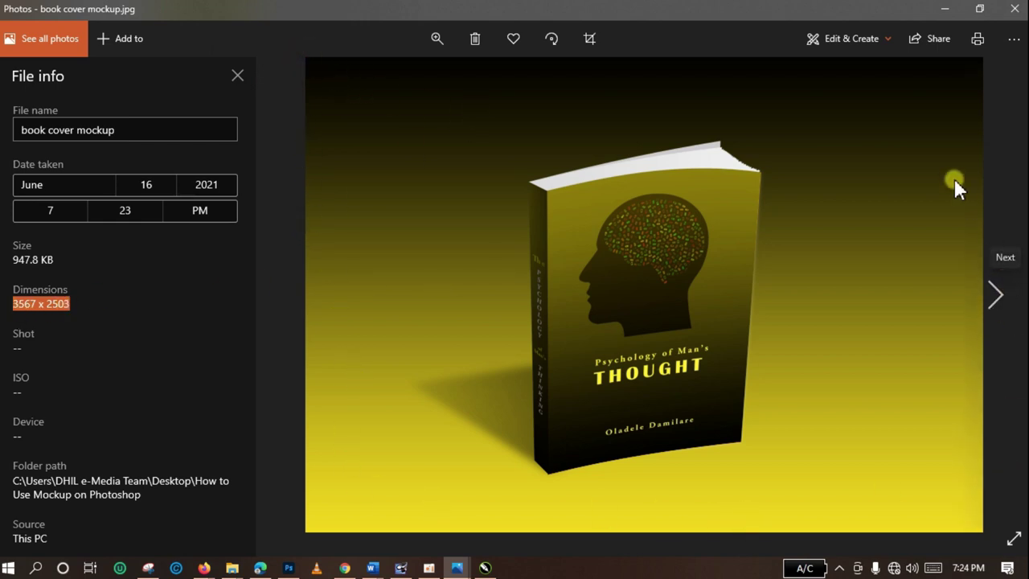
pyautogui.click(314, 168)
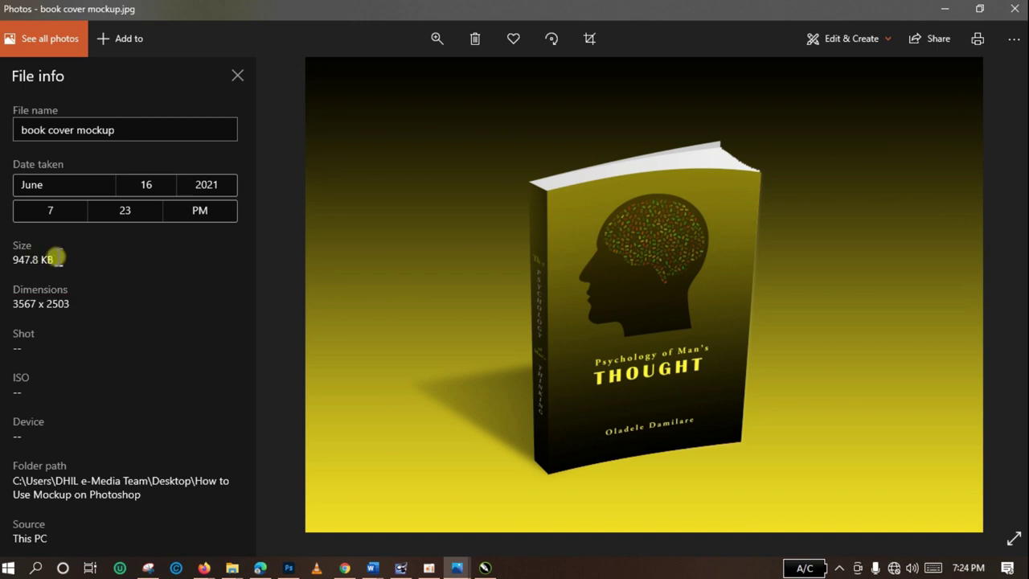
pyautogui.moveTo(67, 255); pyautogui.dragTo(1, 255)
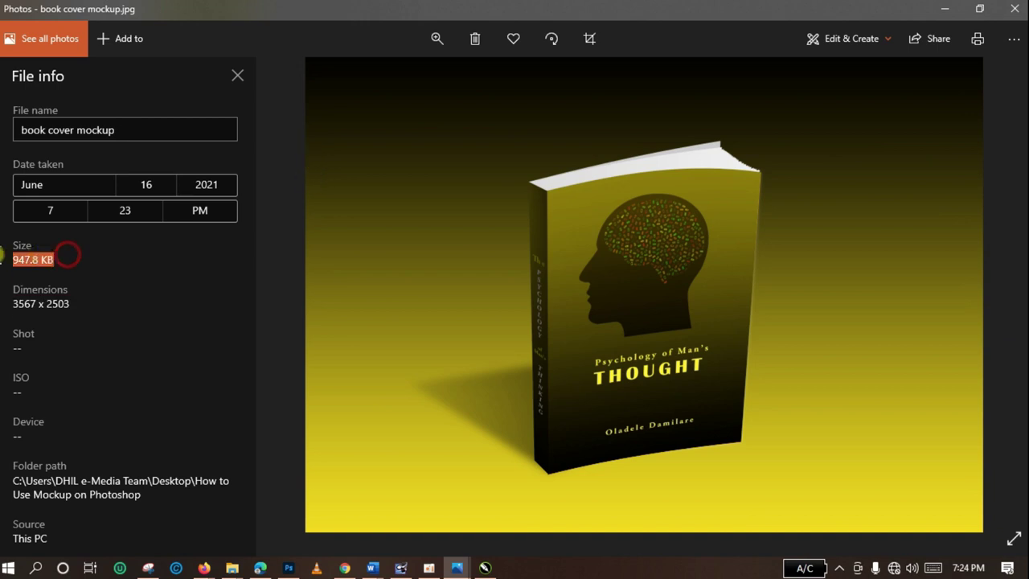
pyautogui.click(240, 75)
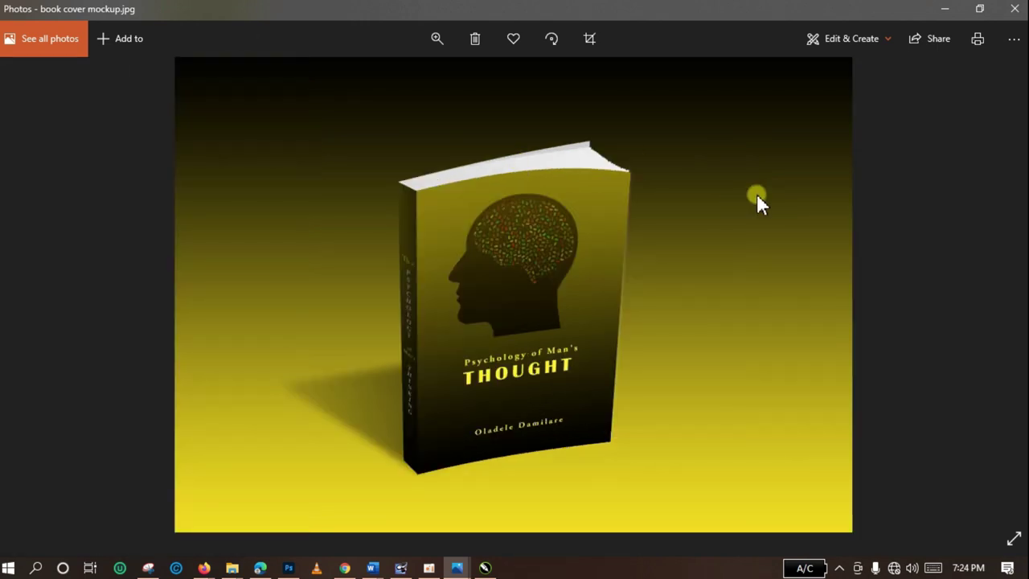